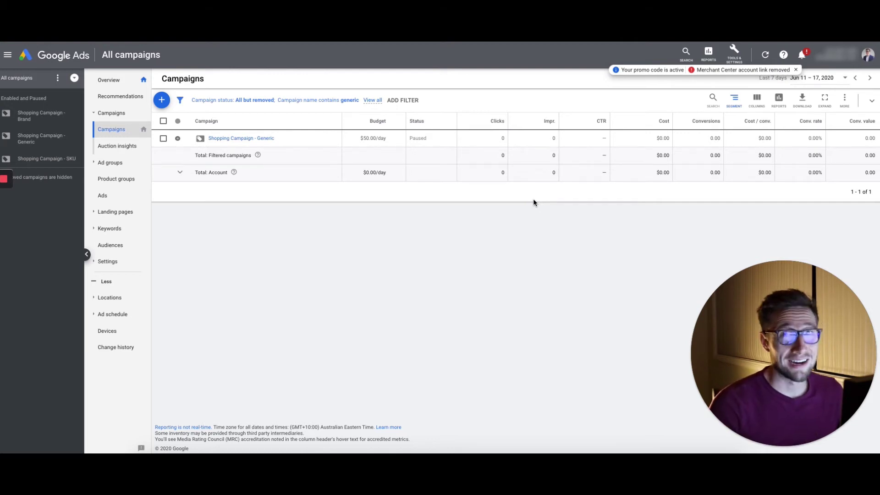
Step: Bring up the Columns menu for the filtered campaigns table
click(485, 281)
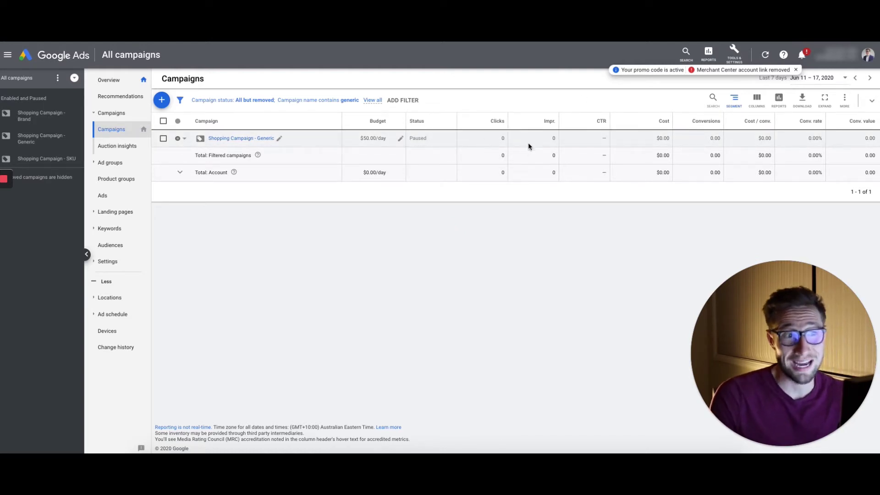
click(753, 105)
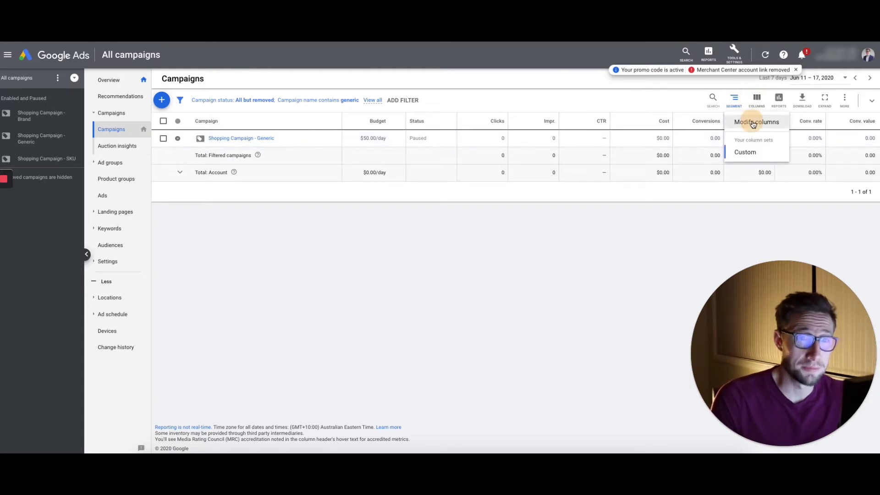
Step: In Modify columns, expand Custom columns and start a new custom column
click(753, 121)
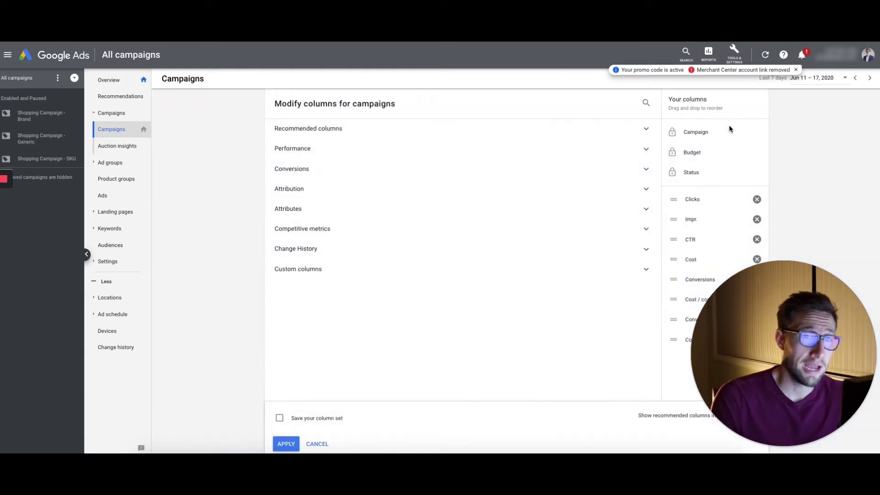
click(360, 146)
click(322, 151)
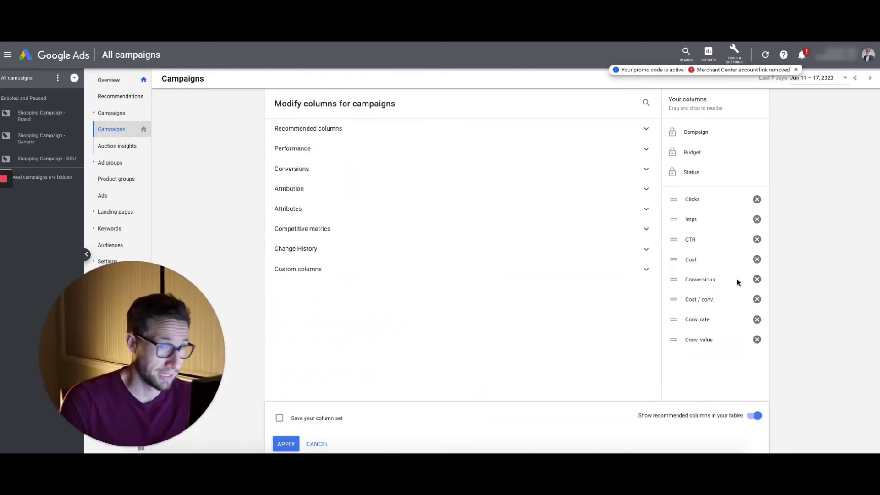
click(320, 269)
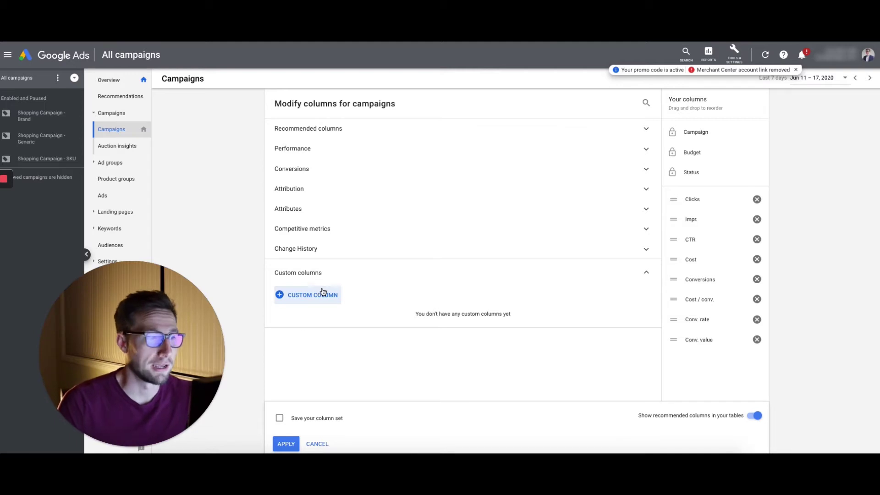
click(317, 296)
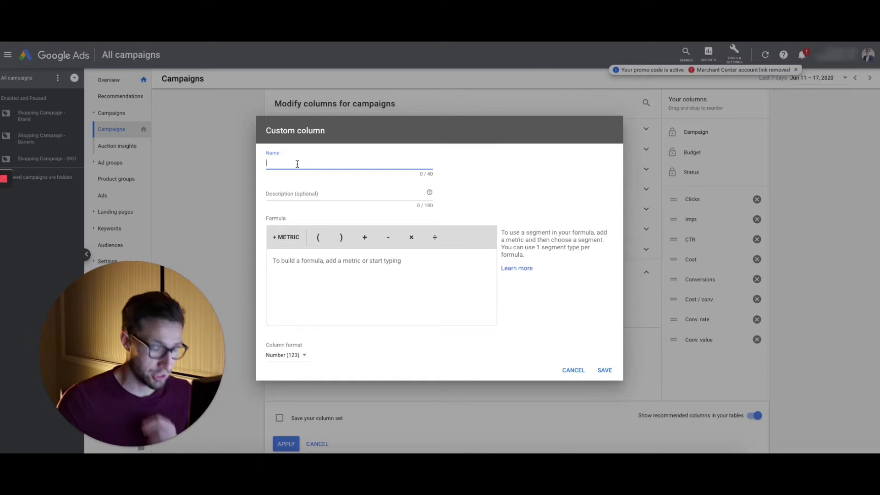
Step: Name the column 'Profit Generated' and begin its formula with an opening parenthesis
text(Profit Gen)
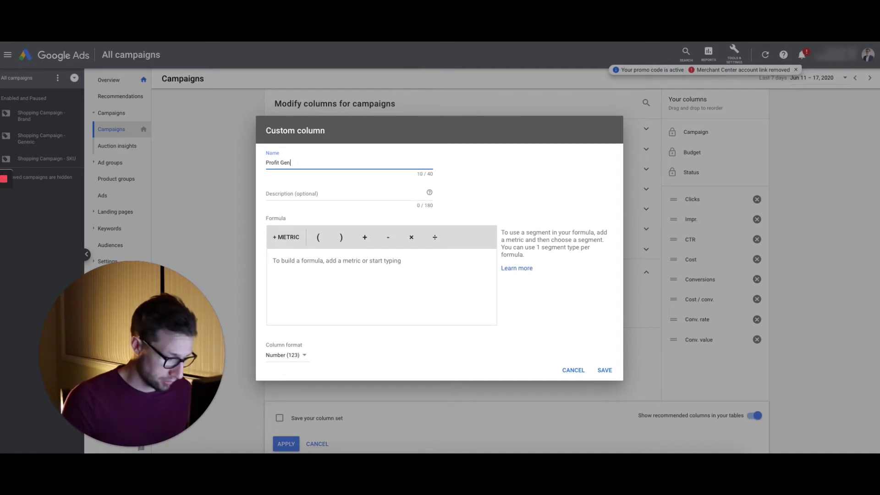
text(erated)
click(313, 191)
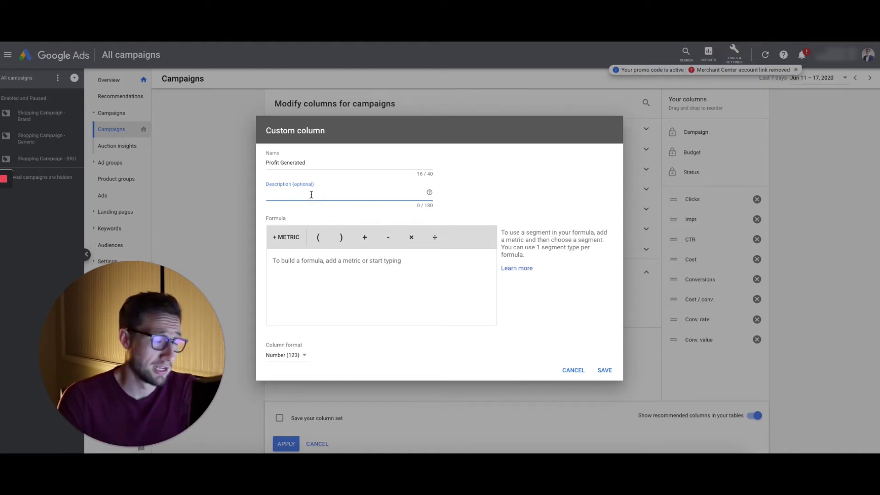
click(304, 261)
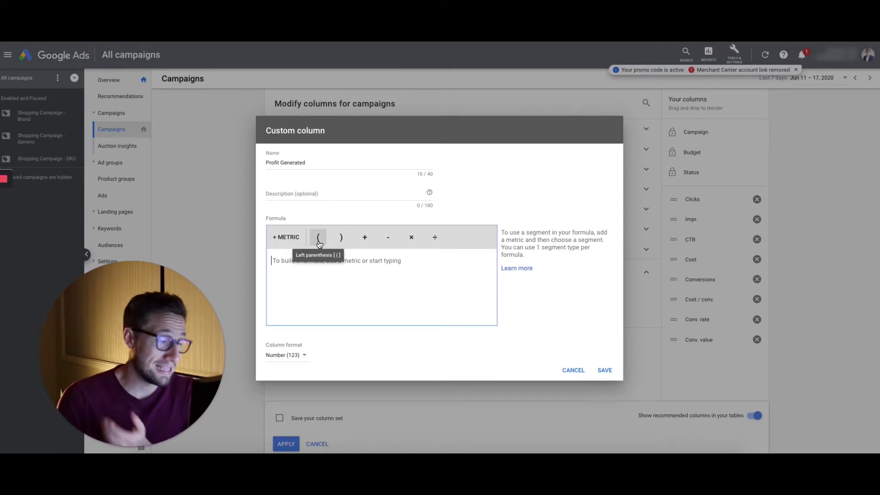
click(319, 243)
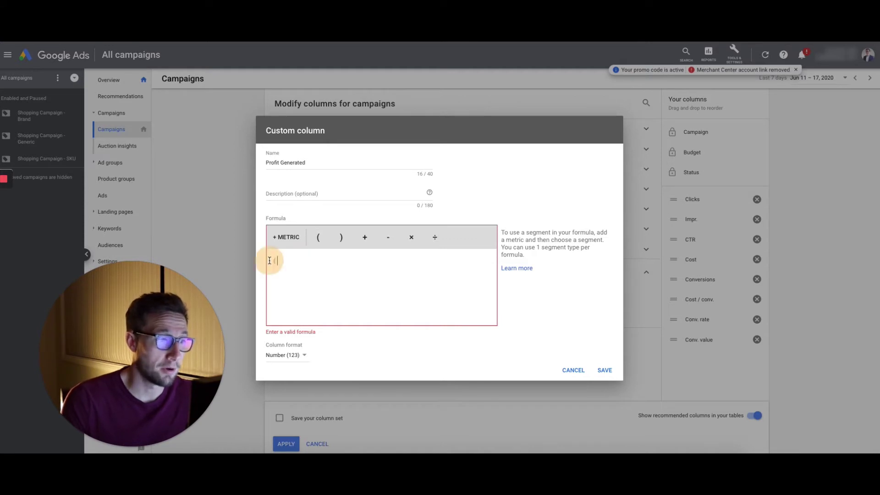
Step: Complete the bracketed term (Conv. value × 0.3) in the formula
click(286, 237)
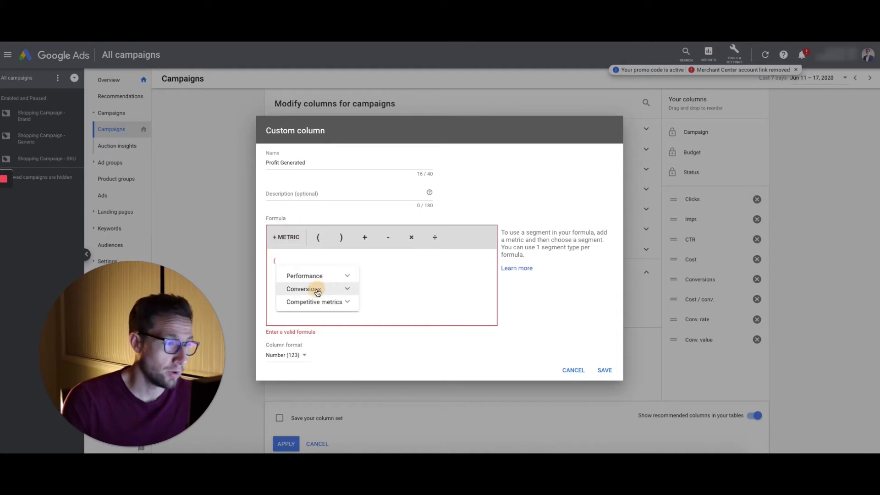
click(314, 289)
click(334, 340)
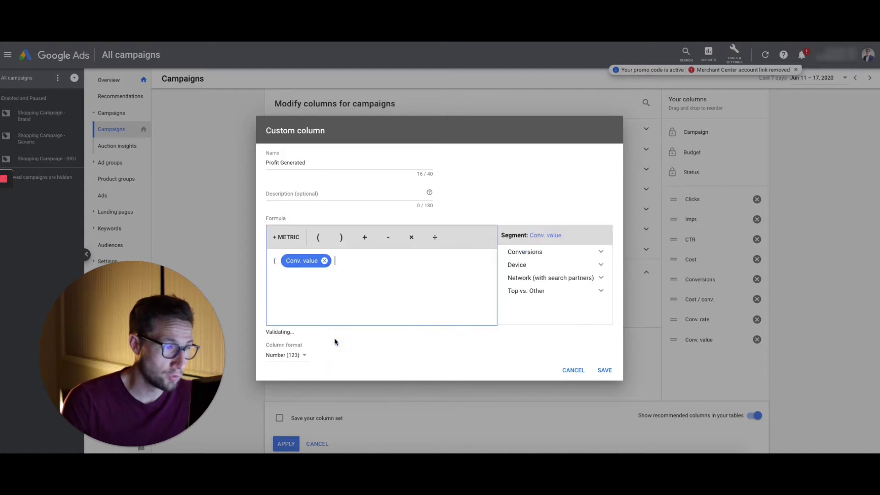
click(411, 237)
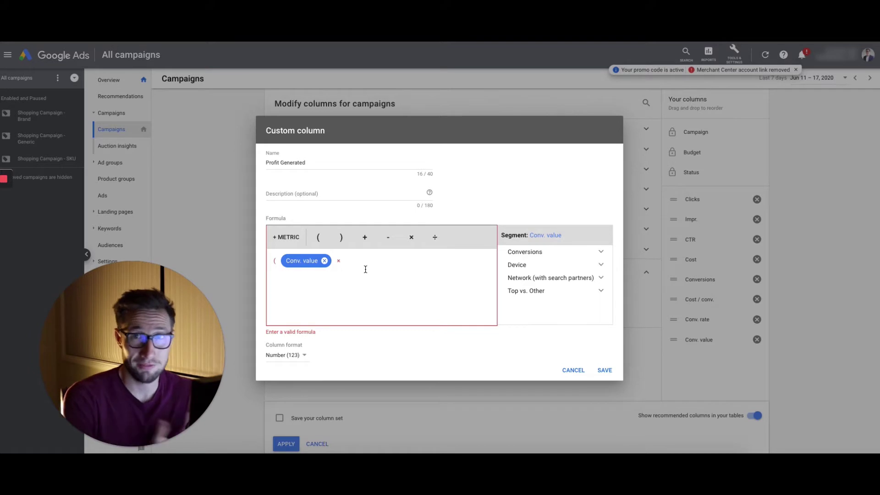
text(0)
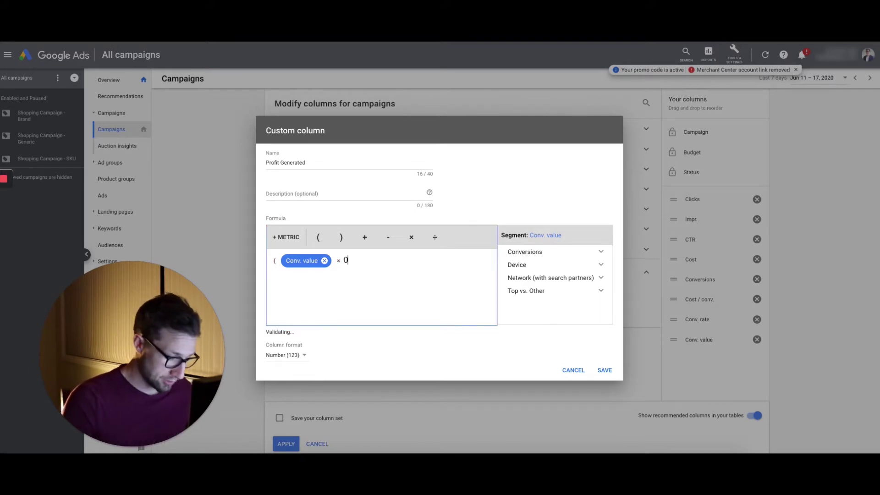
text(.3)
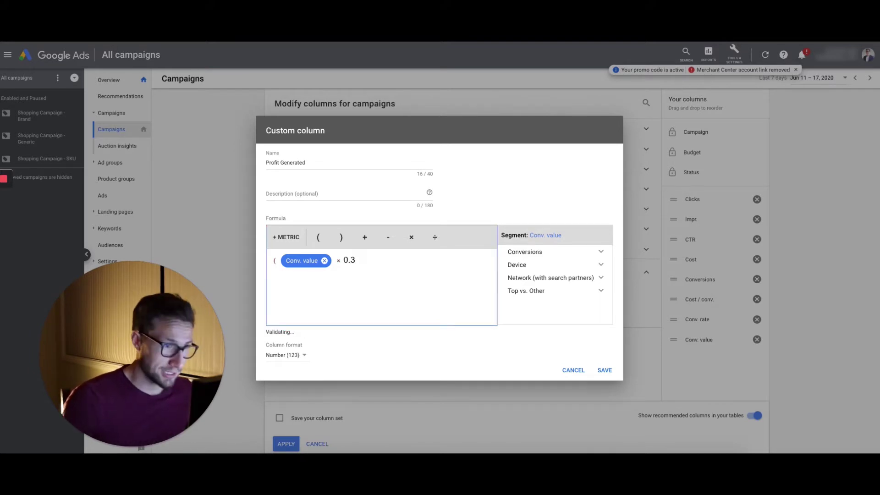
click(341, 237)
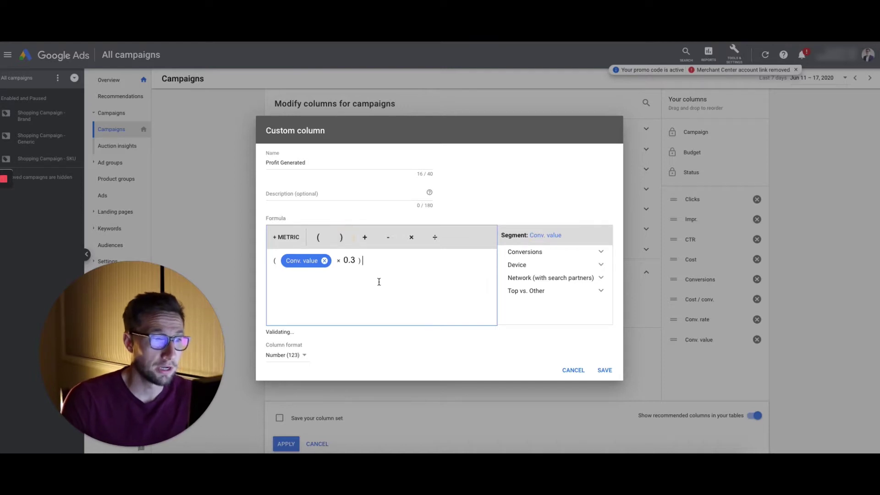
Step: Subtract Cost from the bracket and set the column format to Money ($)
click(387, 237)
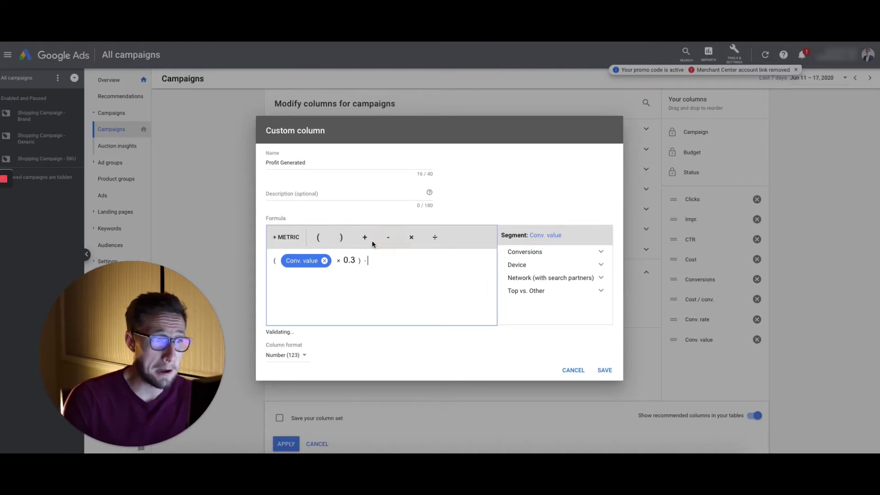
click(295, 241)
click(398, 276)
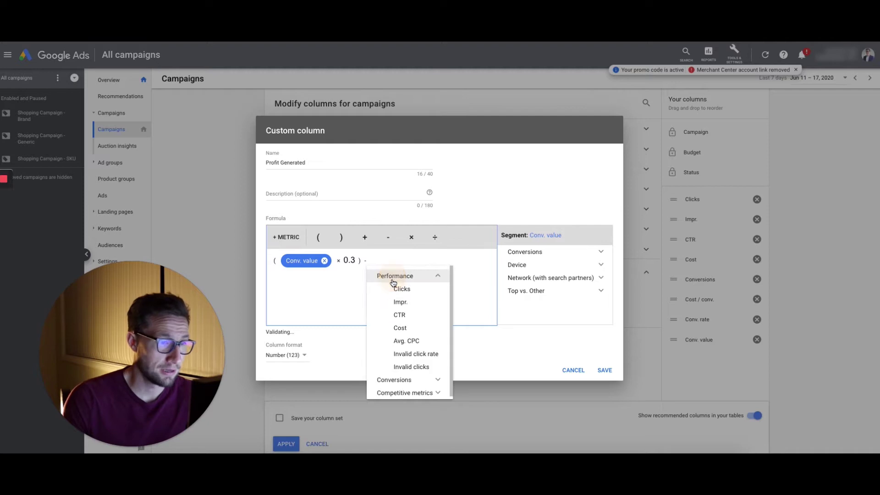
click(402, 327)
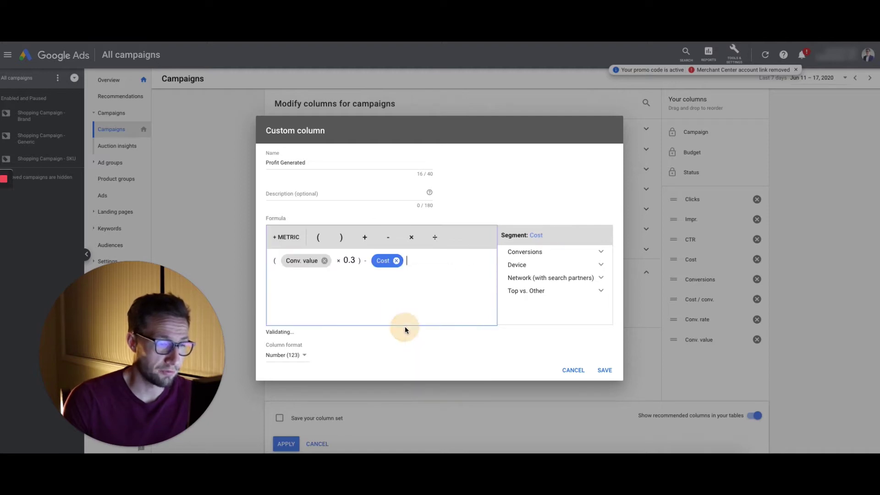
click(296, 357)
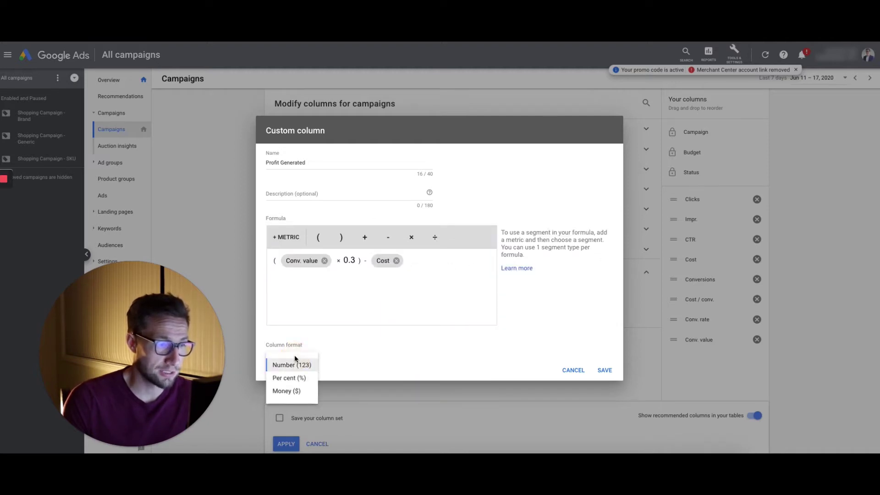
click(295, 389)
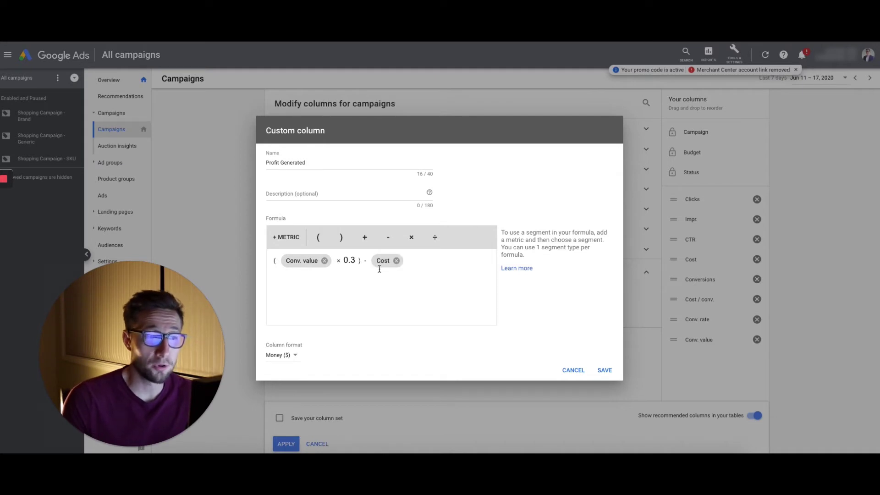
double_click(342, 260)
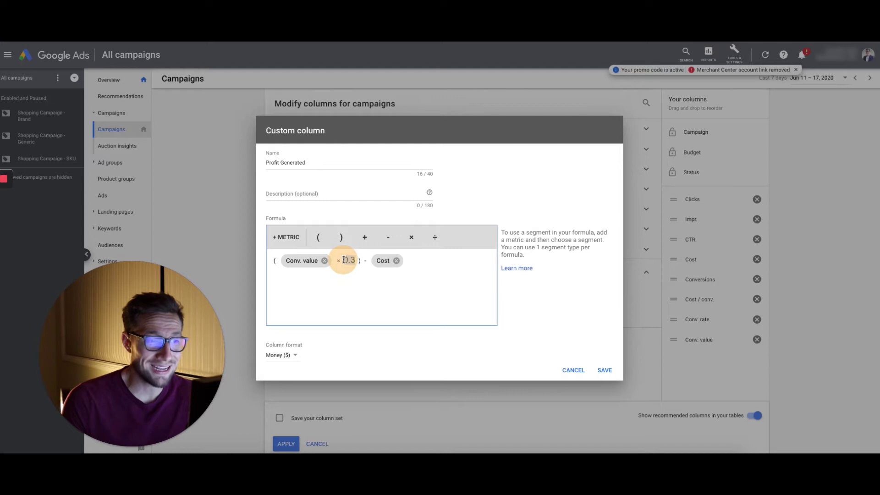
click(355, 260)
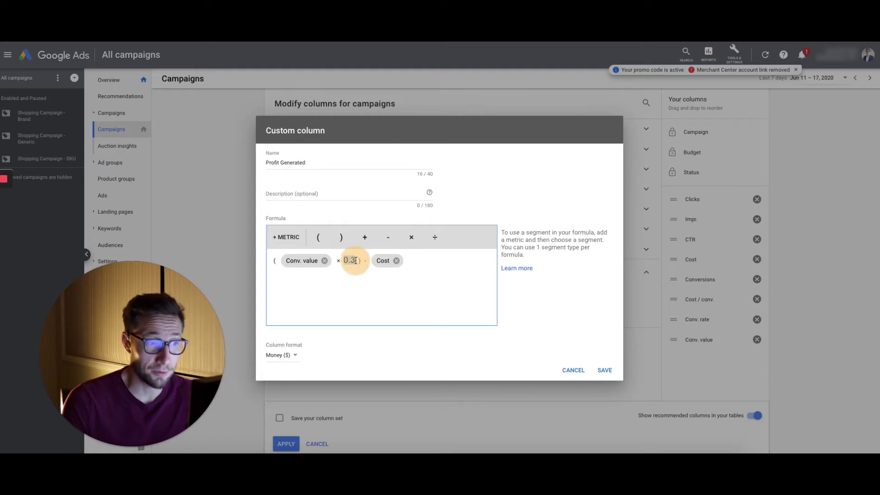
click(348, 260)
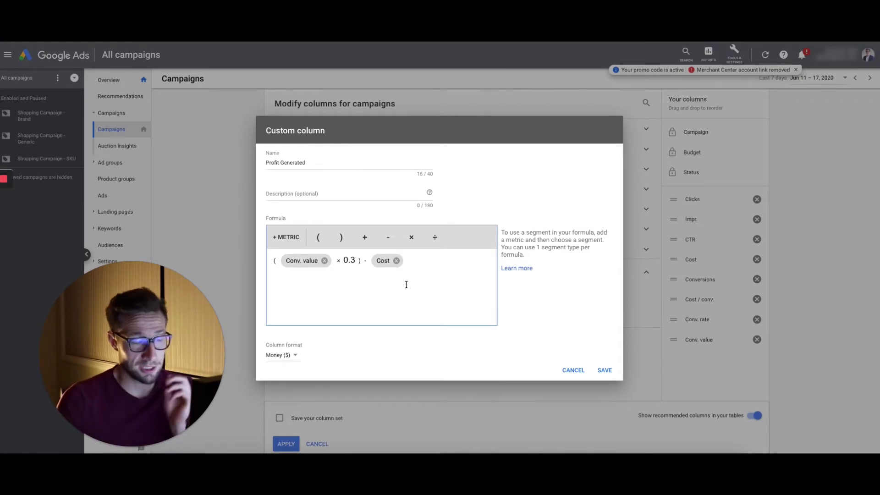
click(352, 260)
click(459, 275)
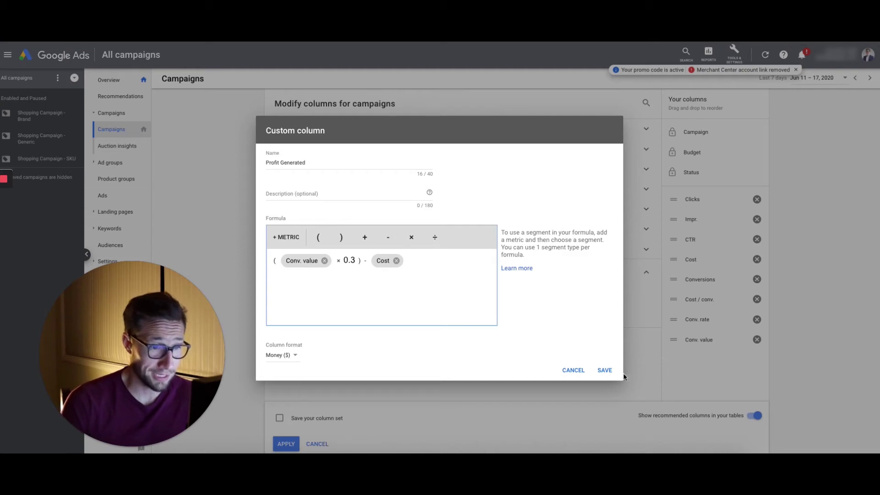
Step: Save Profit Generated, apply it to the campaigns table, and select its $0.00 figure
click(609, 370)
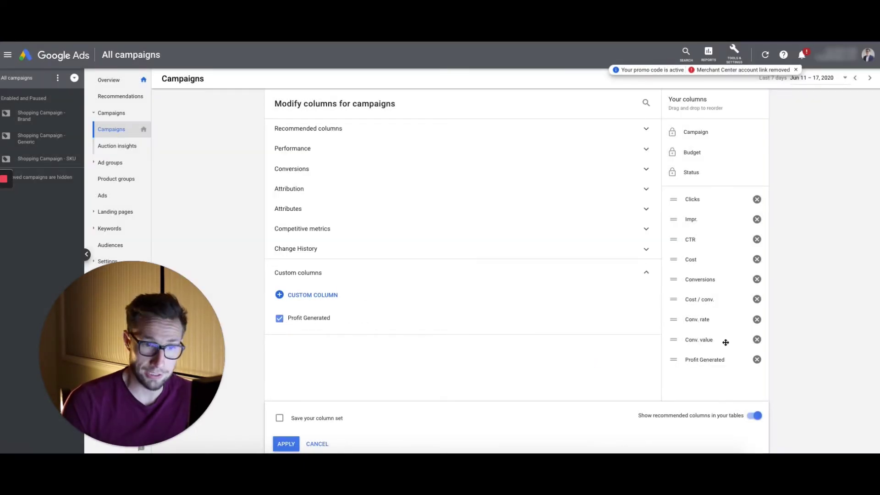
click(286, 443)
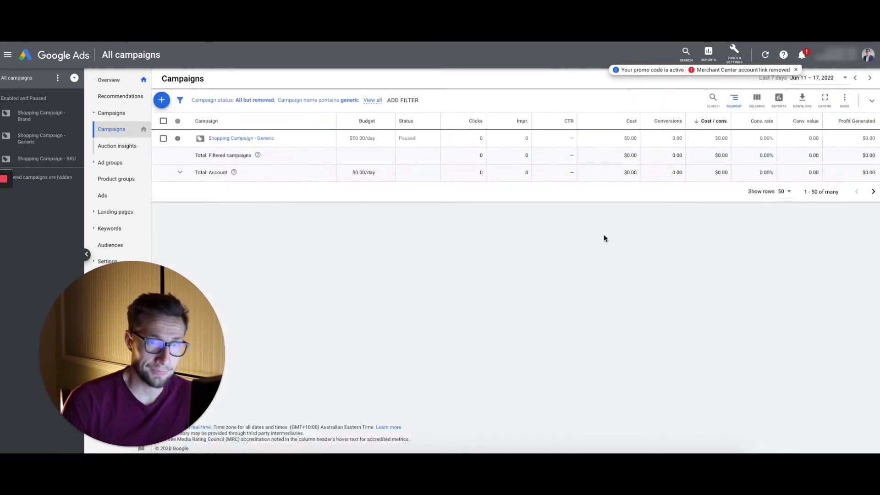
click(870, 138)
drag(877, 138, 846, 142)
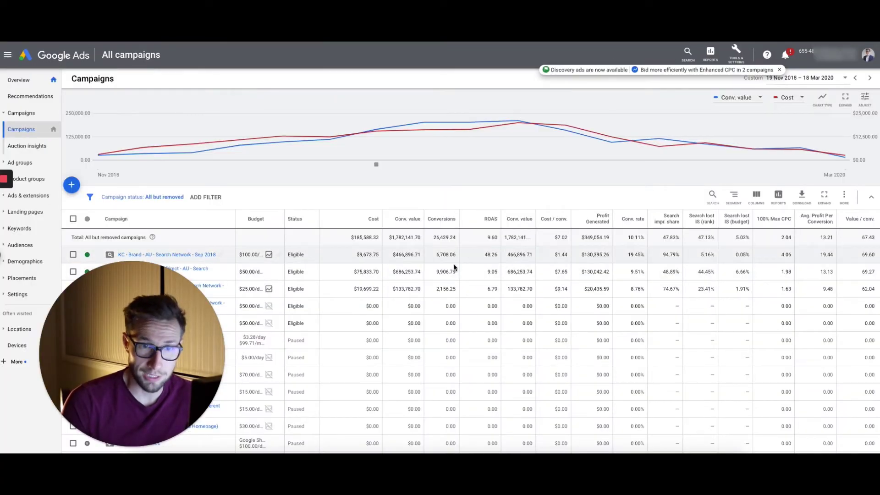
Step: Scroll down and highlight the total Profit Generated figure
scroll(416, 266, down, 1)
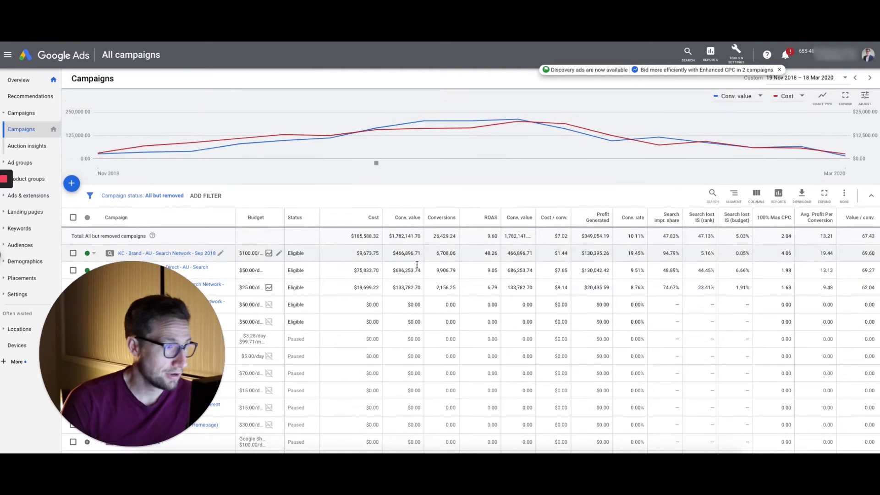
drag(582, 225, 610, 259)
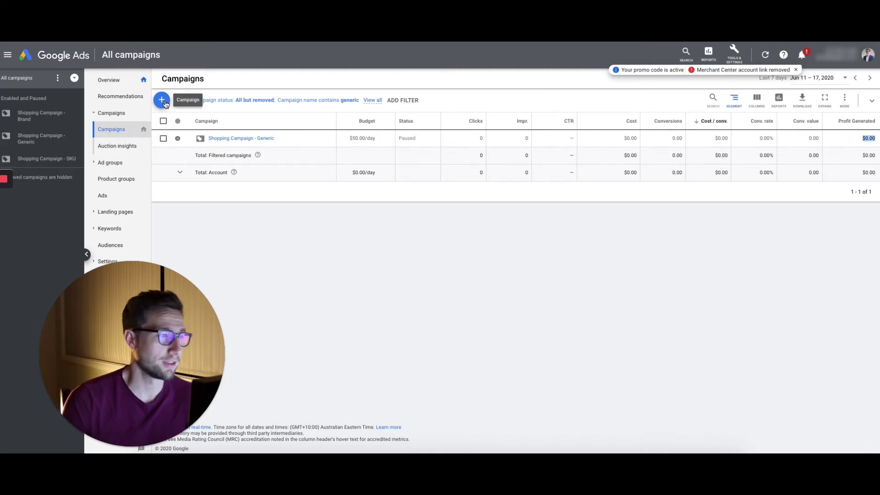
Step: Open Modify columns, expand Custom columns, and start another new custom column
click(756, 98)
click(755, 122)
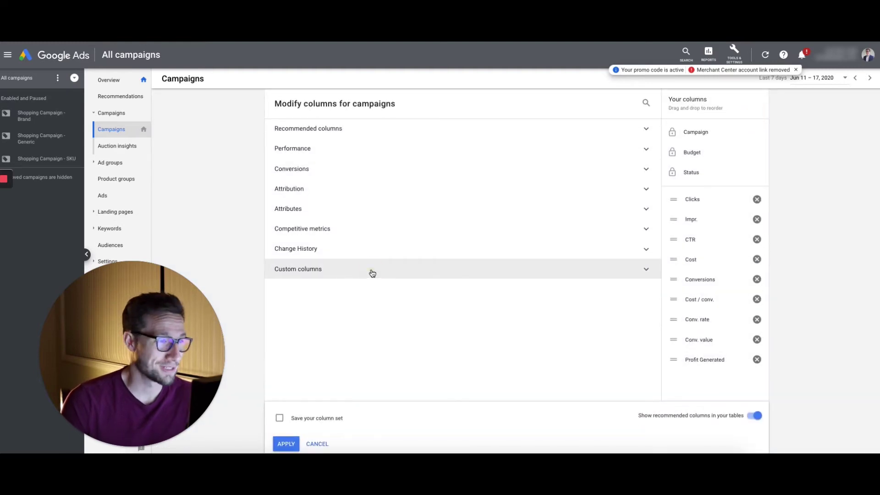
click(372, 273)
click(318, 296)
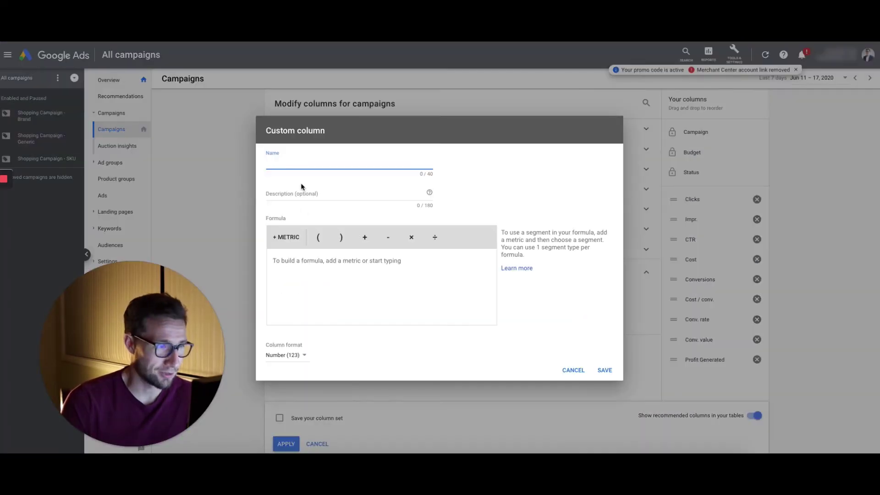
Step: Name it 'Average Profit per Conversion' and move into the empty formula box
text(Ave)
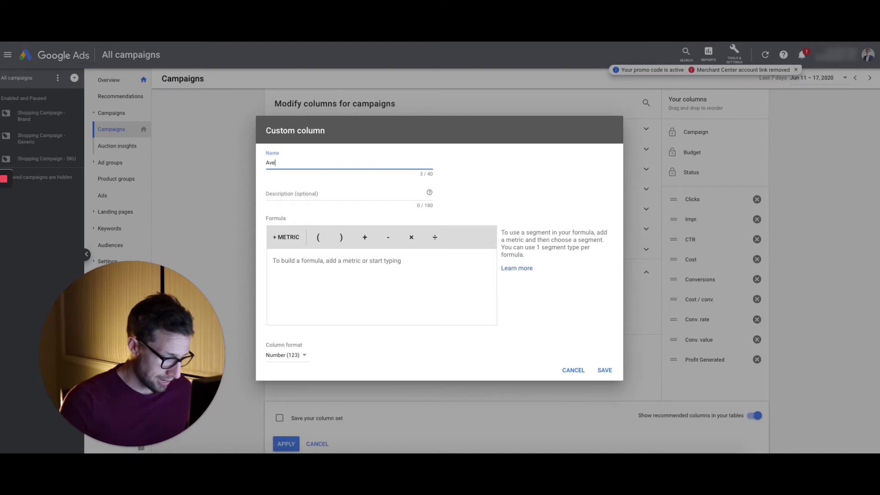
text(rage PRofit per Conversion)
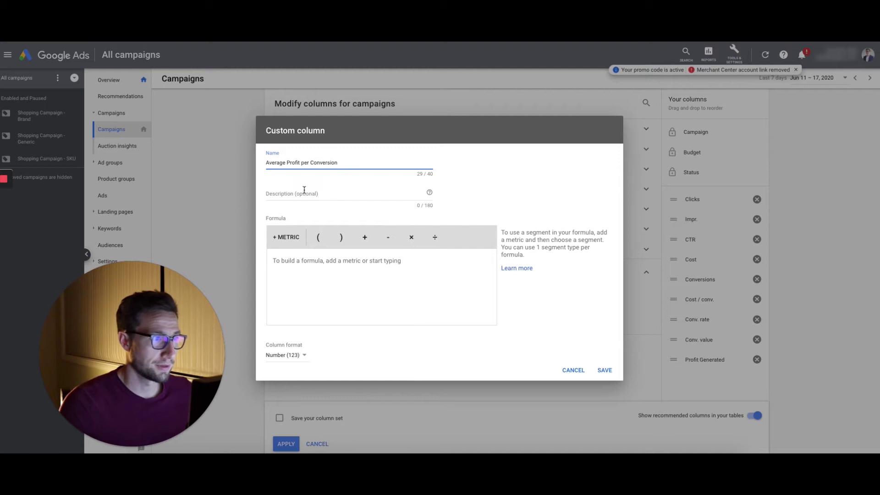
click(304, 192)
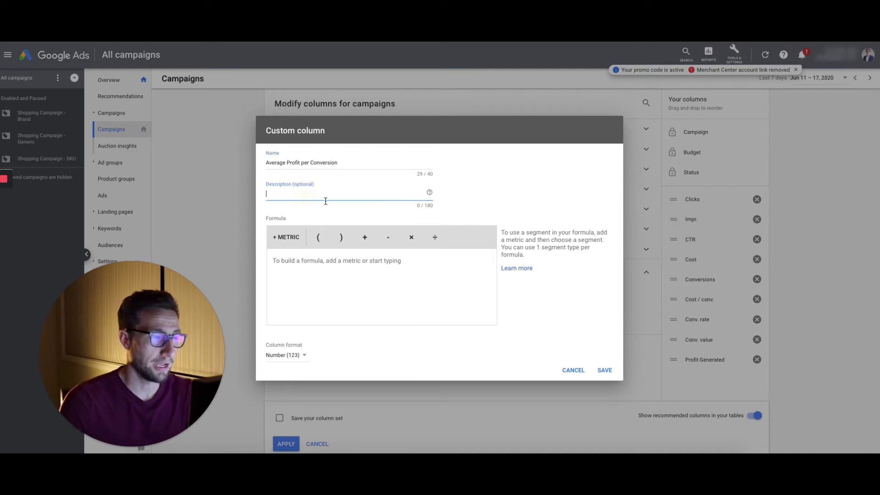
click(344, 284)
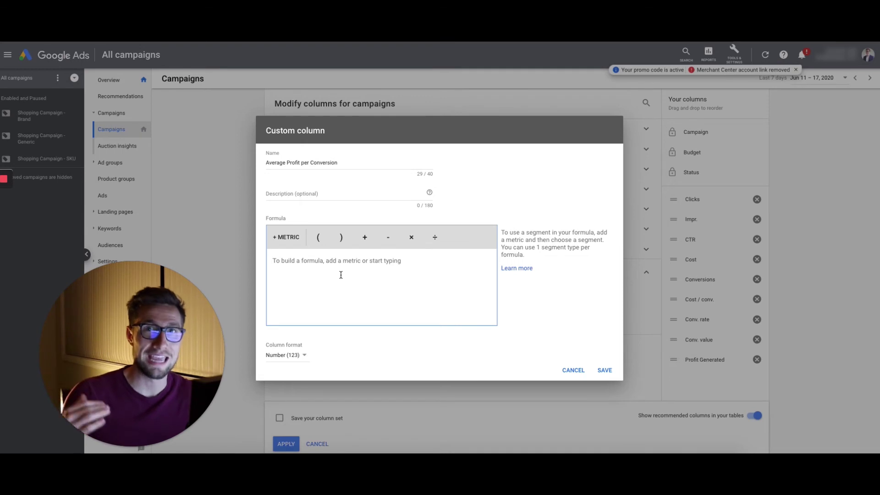
Step: Begin the formula as ((Conv. value × 0.3)
click(318, 237)
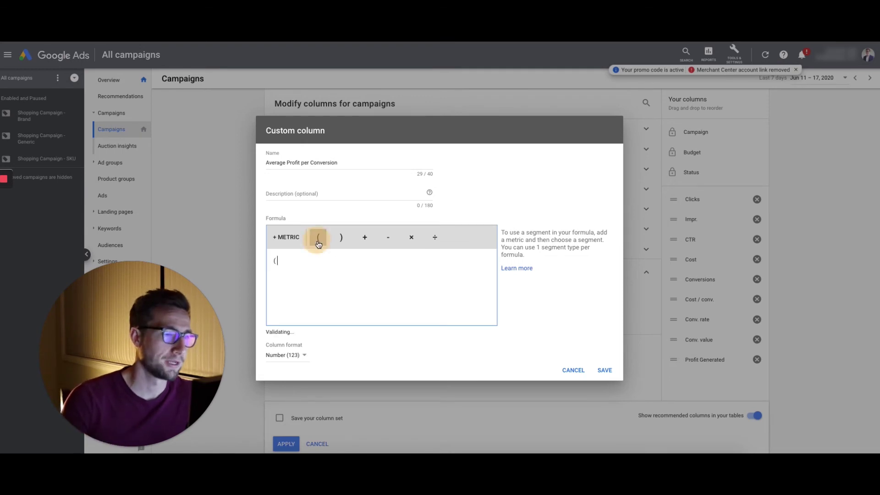
click(318, 237)
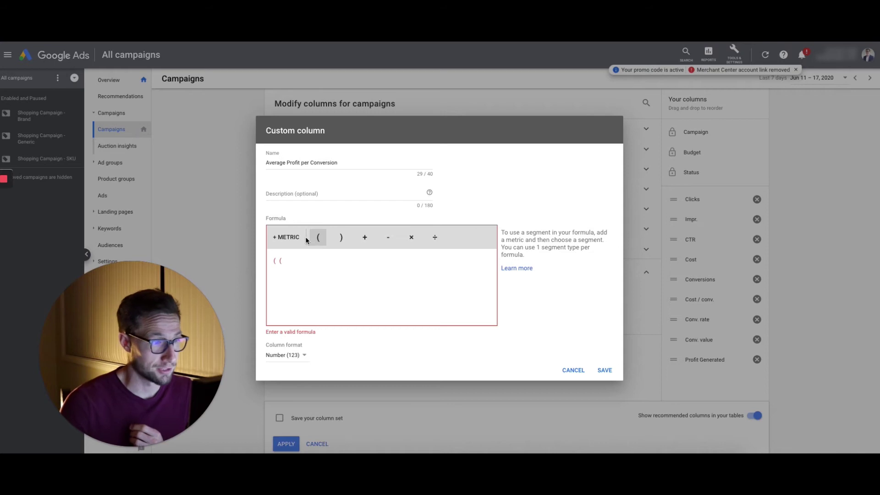
click(286, 237)
click(321, 289)
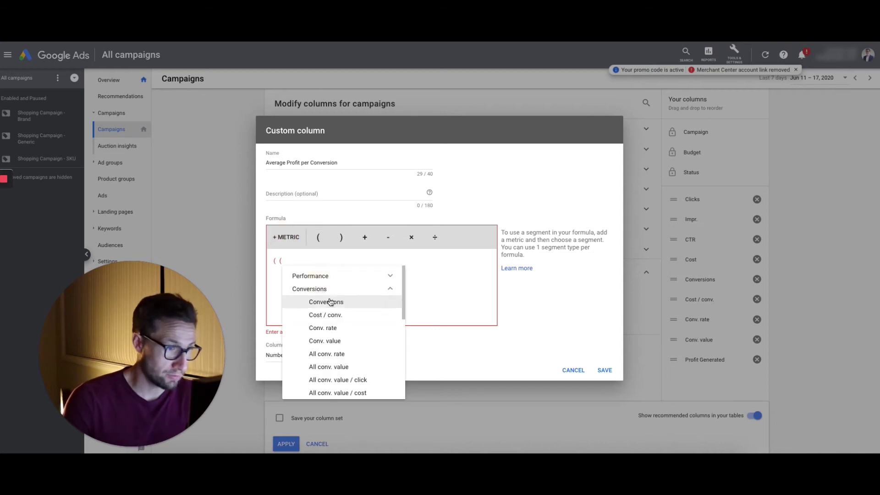
click(342, 341)
click(411, 237)
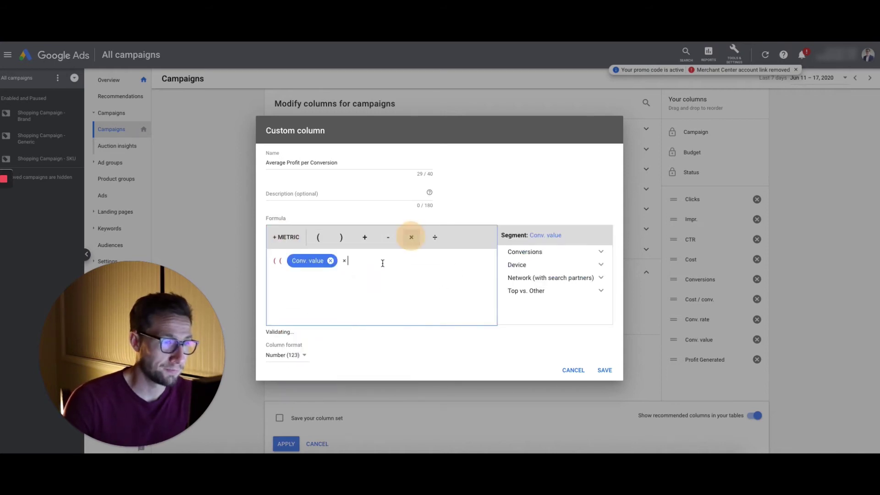
text(0.3)
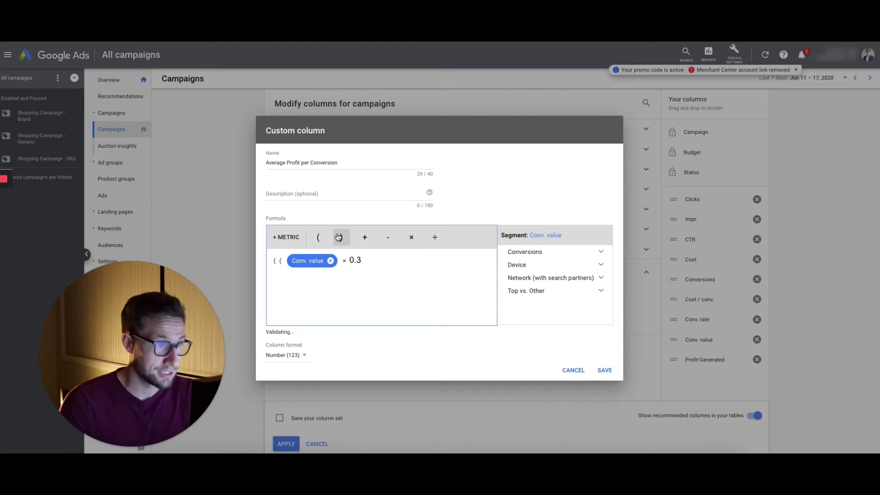
click(339, 237)
Step: Subtract Cost, close the outer bracket, and divide by Conversions
click(388, 237)
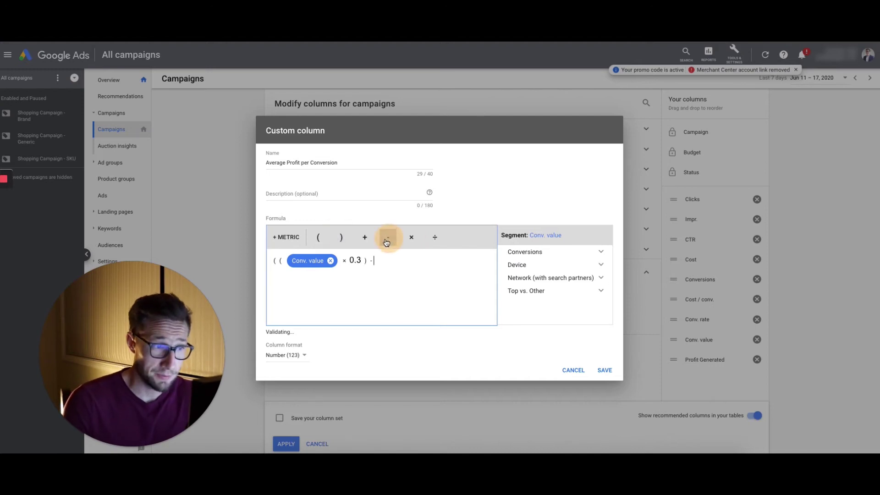
click(297, 241)
click(412, 277)
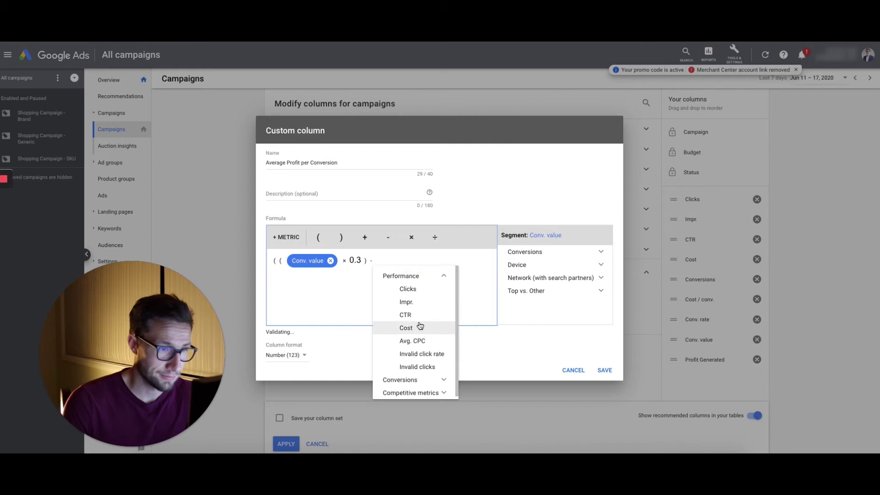
click(420, 326)
click(341, 237)
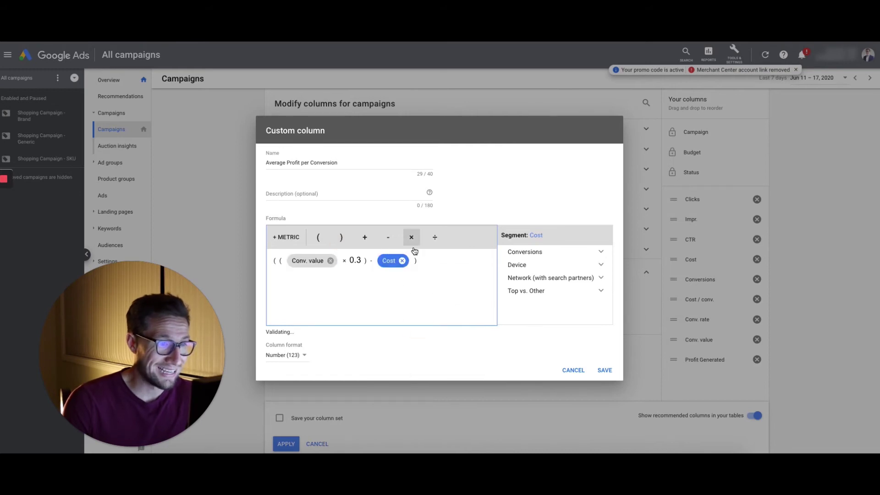
click(435, 236)
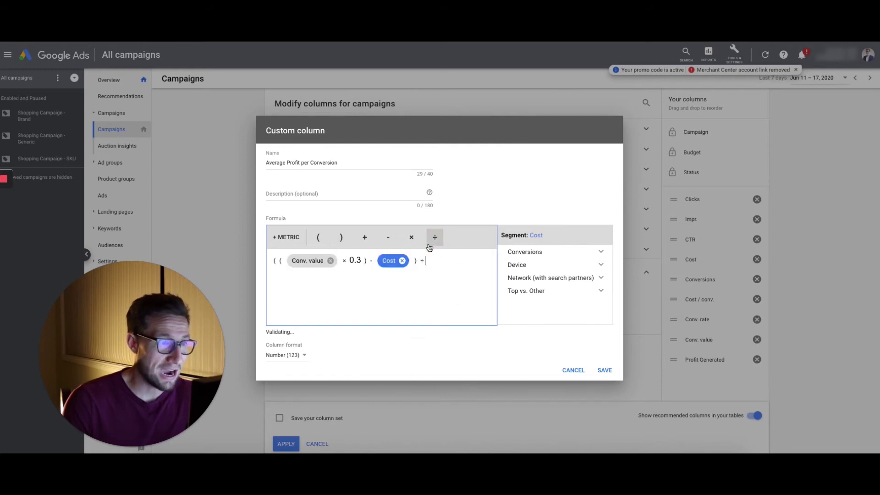
click(296, 241)
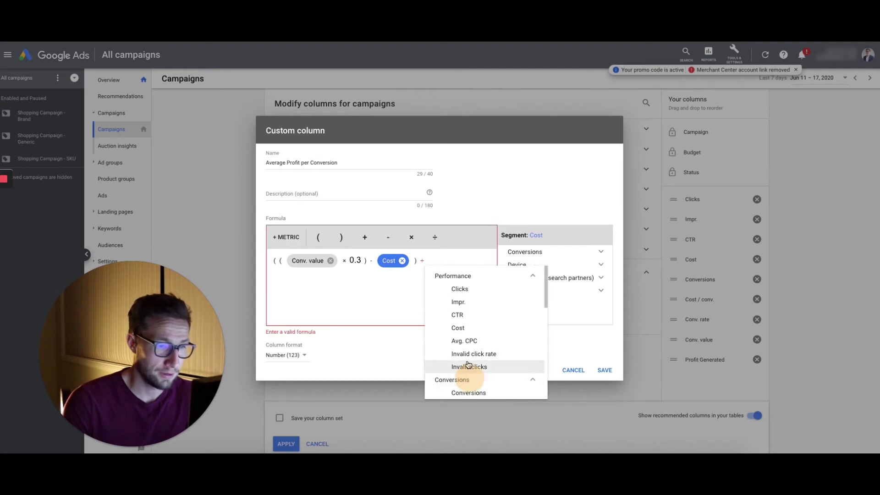
click(470, 392)
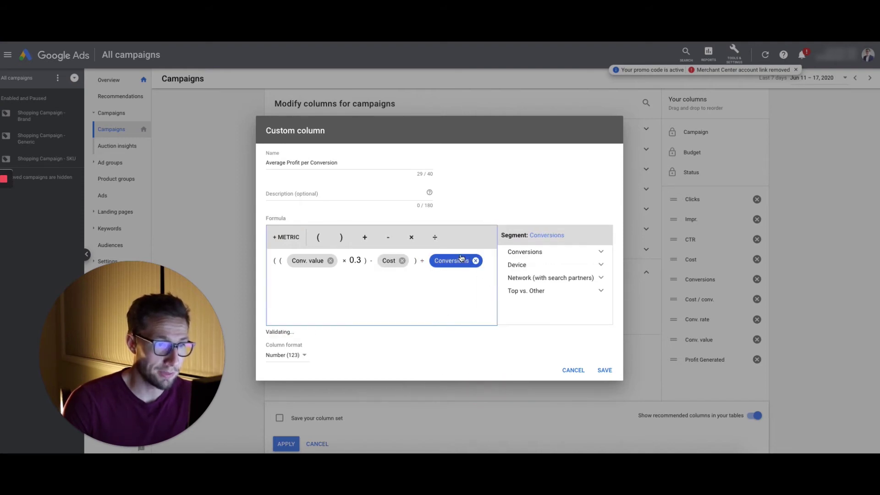
Step: Set the column format to Money ($) and save Average Profit per Conversion
click(294, 359)
click(289, 392)
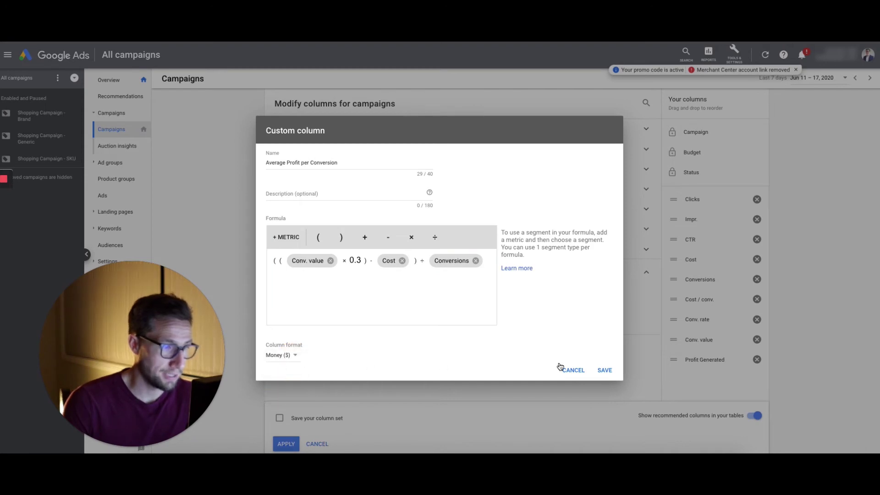
click(604, 371)
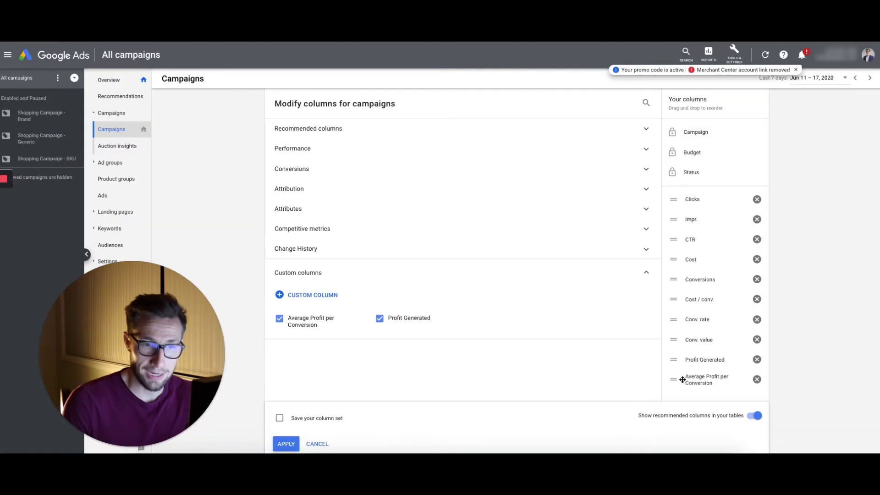
Step: Apply the new column and highlight Avg. Profit Per Conversion values 13.21, 19.44, 9.48, 13.13
click(286, 444)
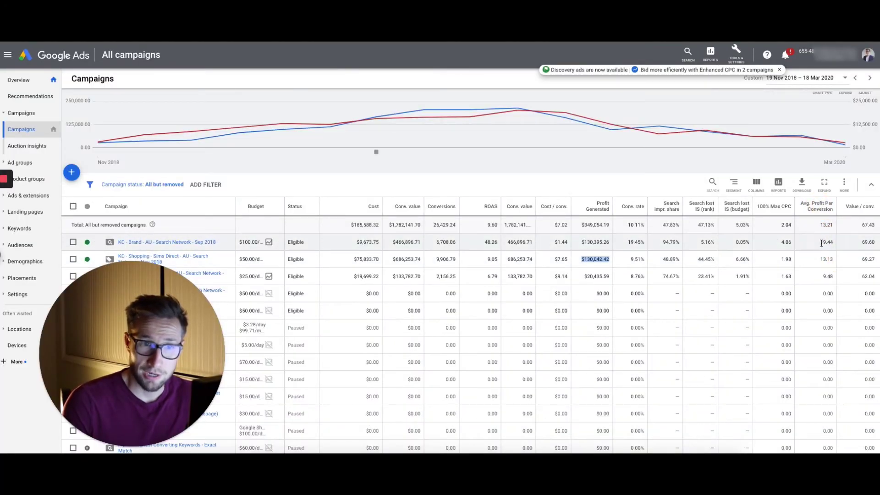
double_click(827, 225)
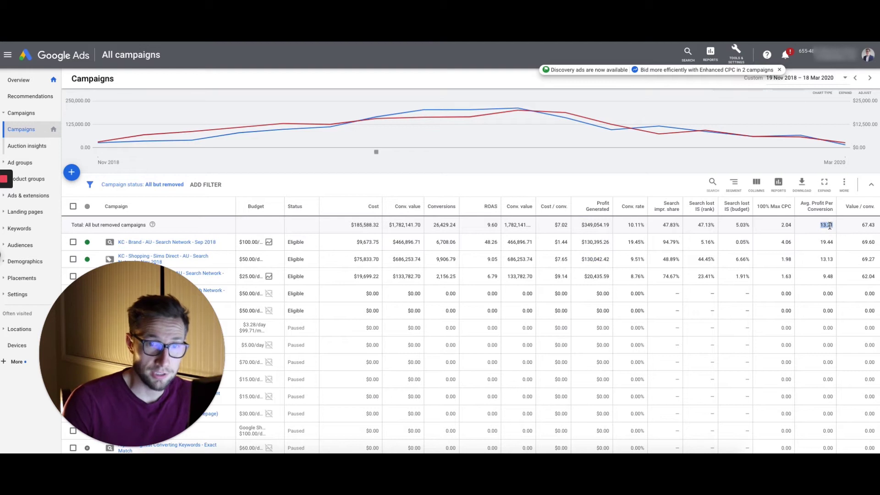
double_click(826, 242)
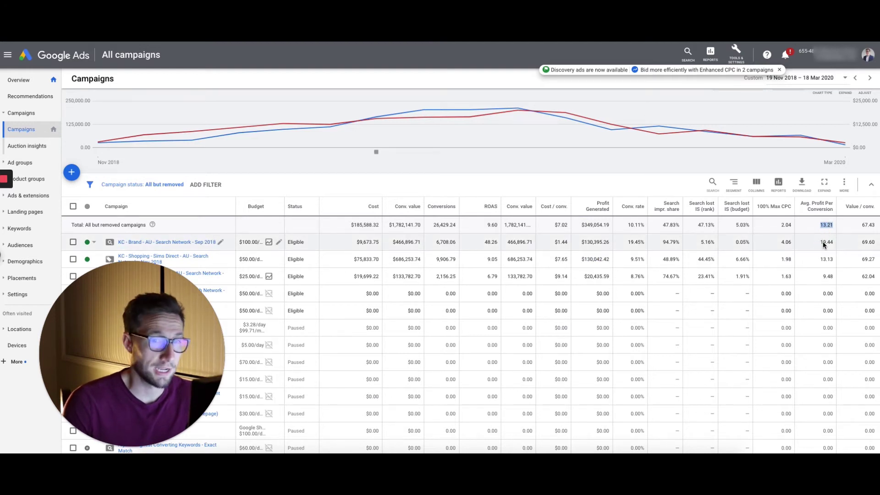
double_click(827, 276)
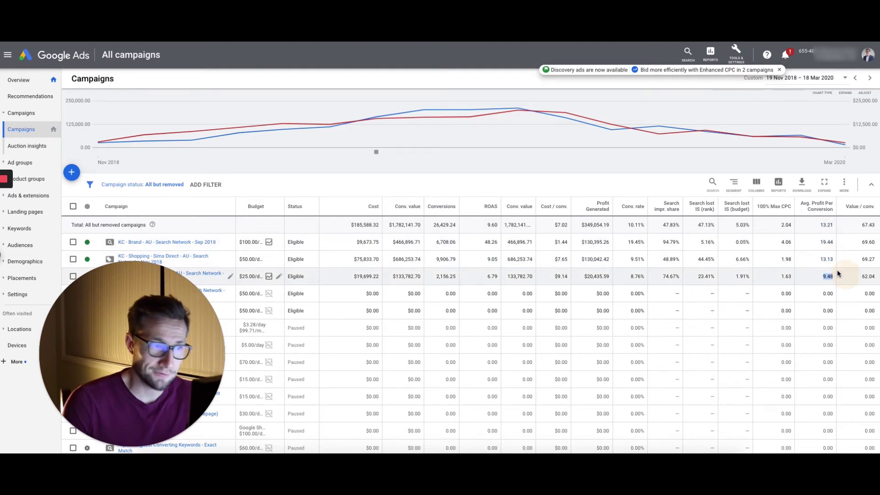
double_click(824, 242)
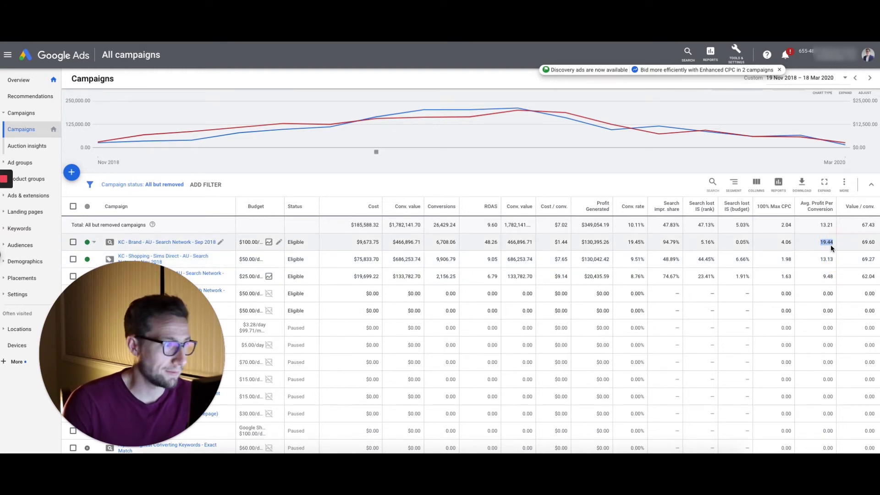
click(821, 246)
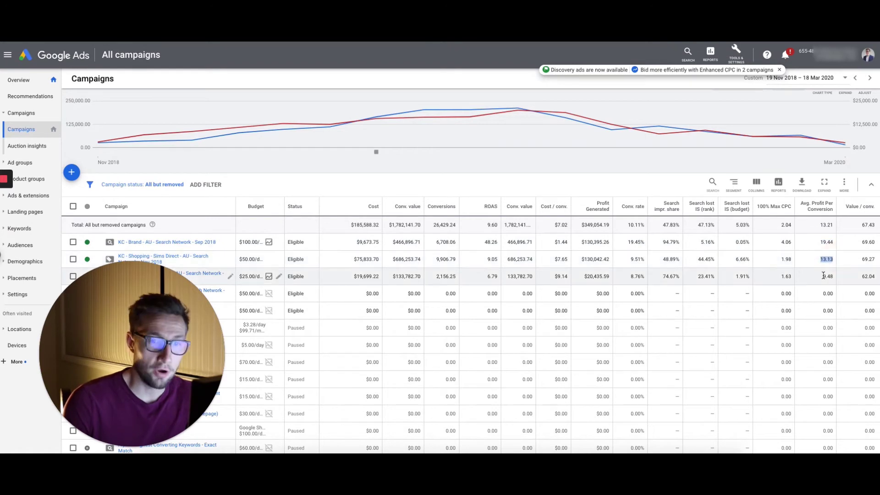
click(830, 257)
double_click(830, 257)
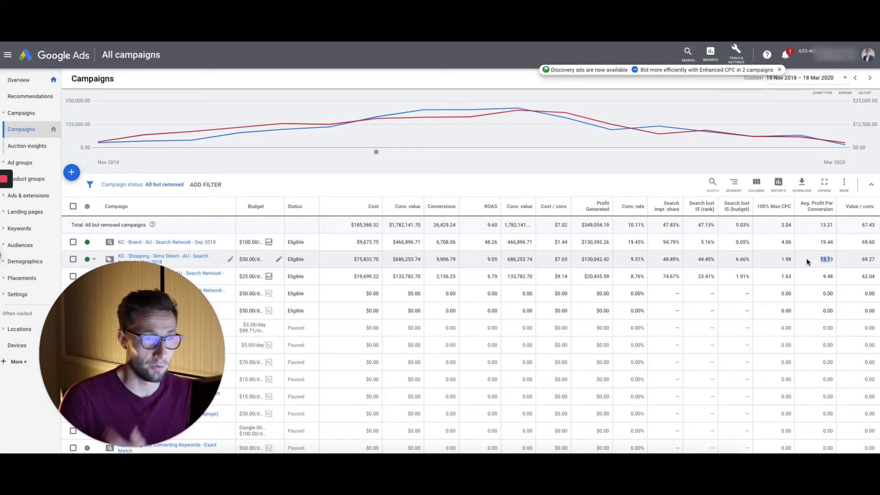
Step: Highlight the second campaign's Conv. value 686,253.74, Profit Generated, average profit and ROAS 9.05
double_click(510, 259)
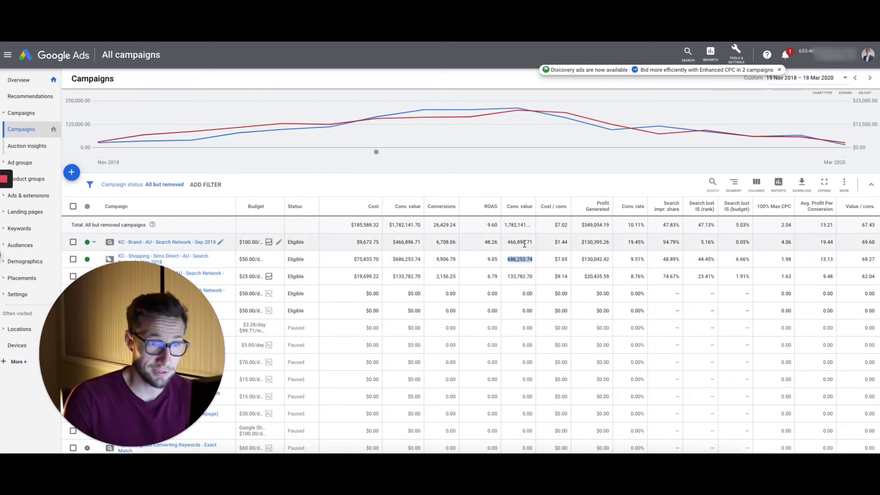
drag(582, 257, 607, 260)
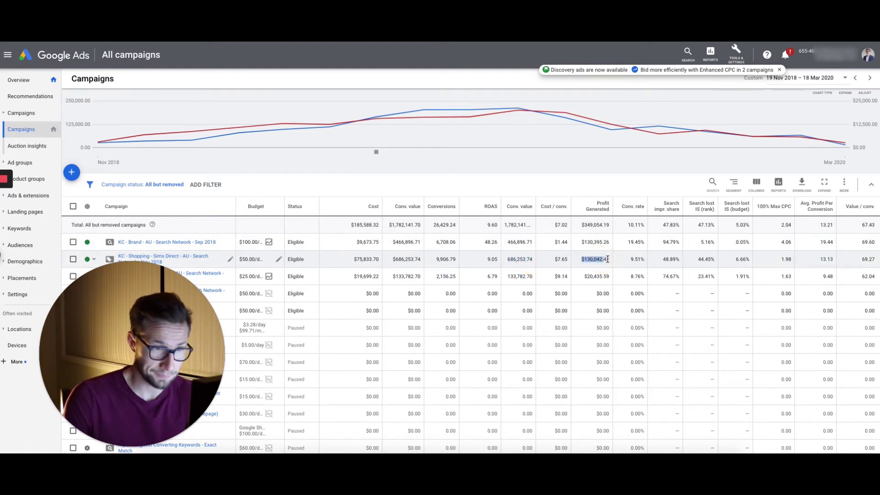
double_click(831, 259)
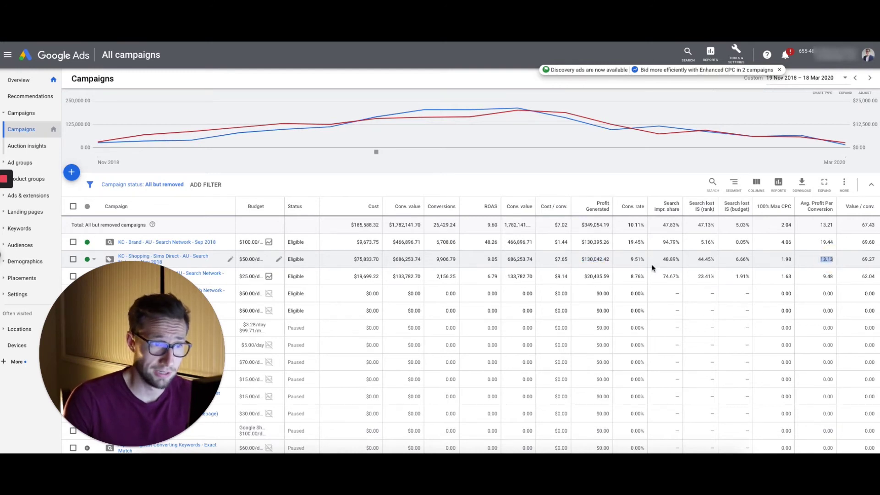
double_click(491, 259)
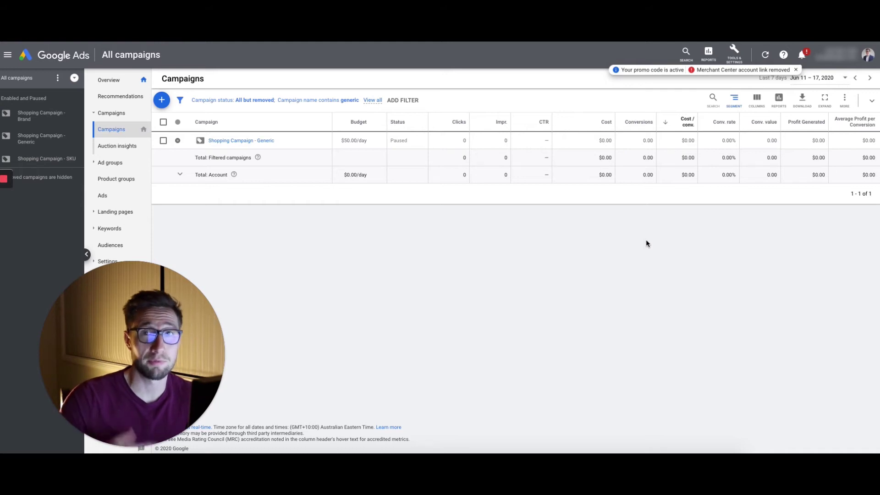
Step: Dismiss the new campaign menu, then start a blank custom column from Modify columns
click(161, 100)
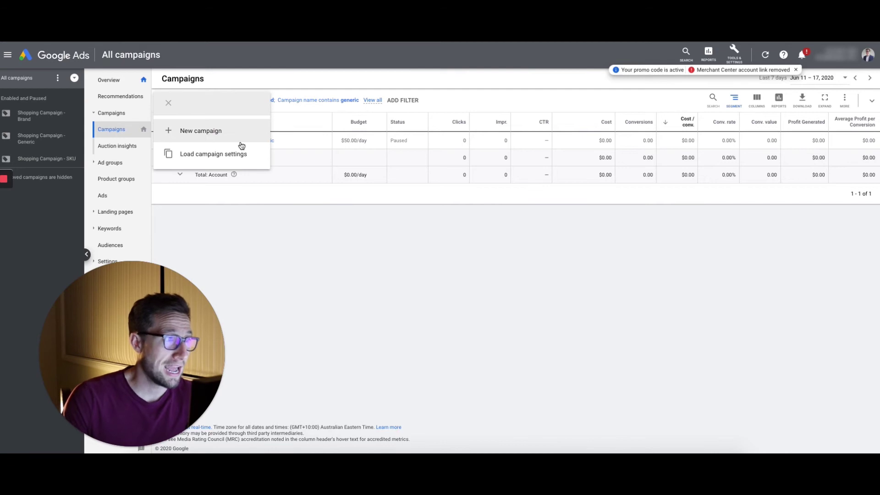
click(376, 211)
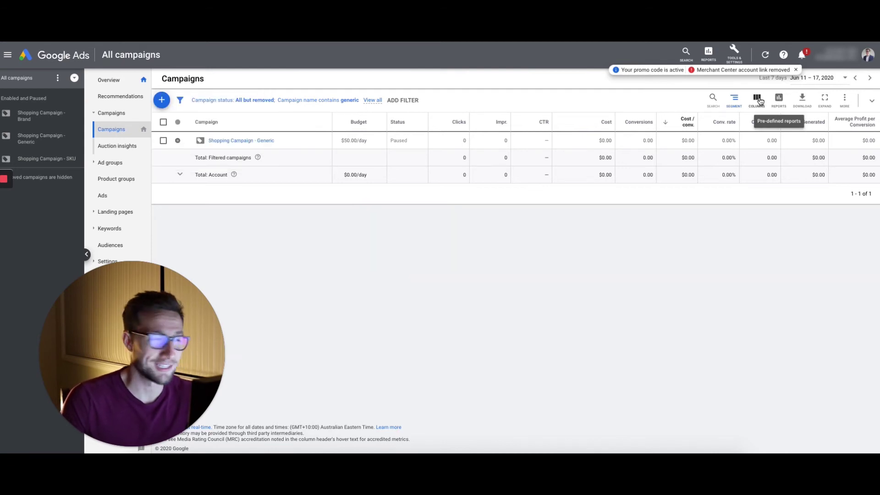
click(757, 99)
click(747, 118)
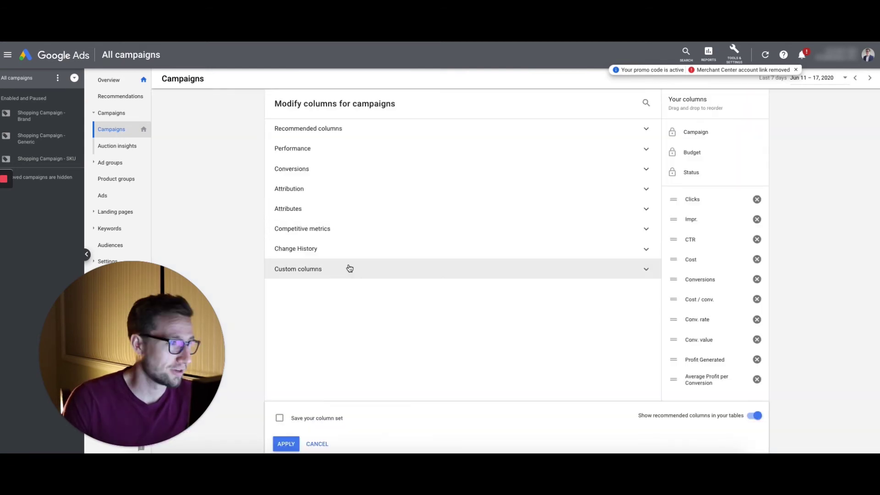
click(339, 272)
click(304, 297)
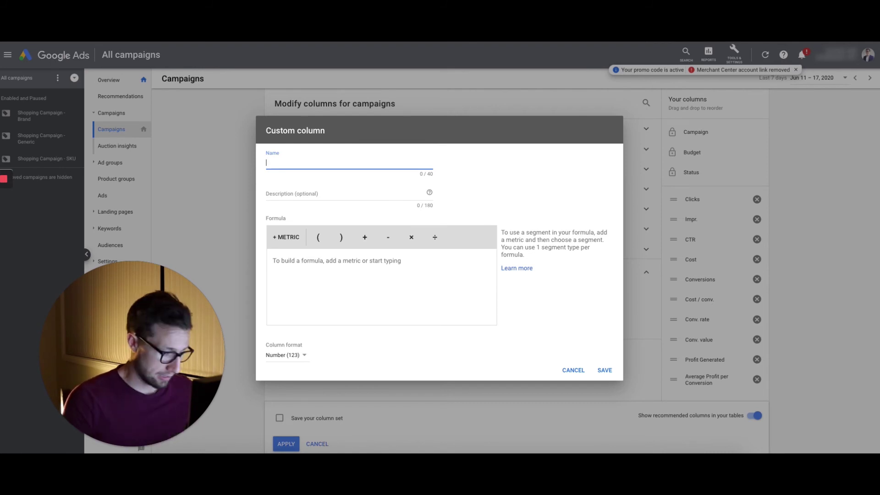
Step: Describe the ROAS column as Return on Ad Spend and build the formula Conv. value ÷ Cost
click(282, 192)
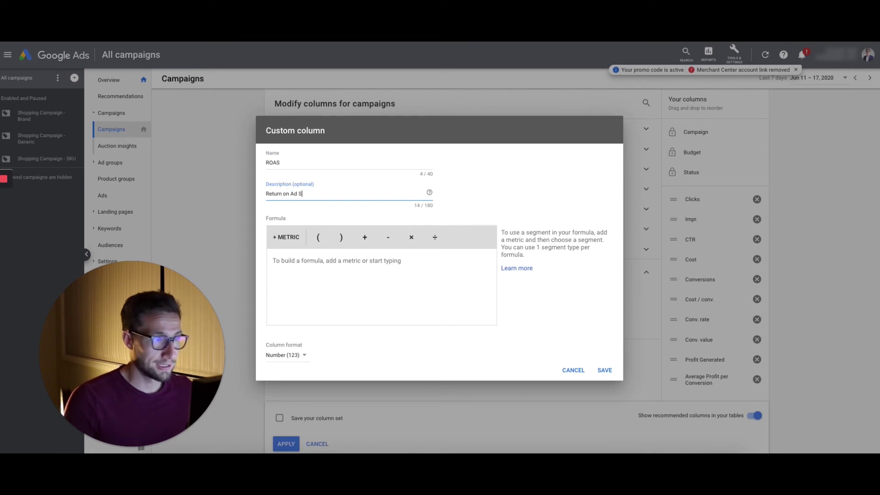
click(328, 265)
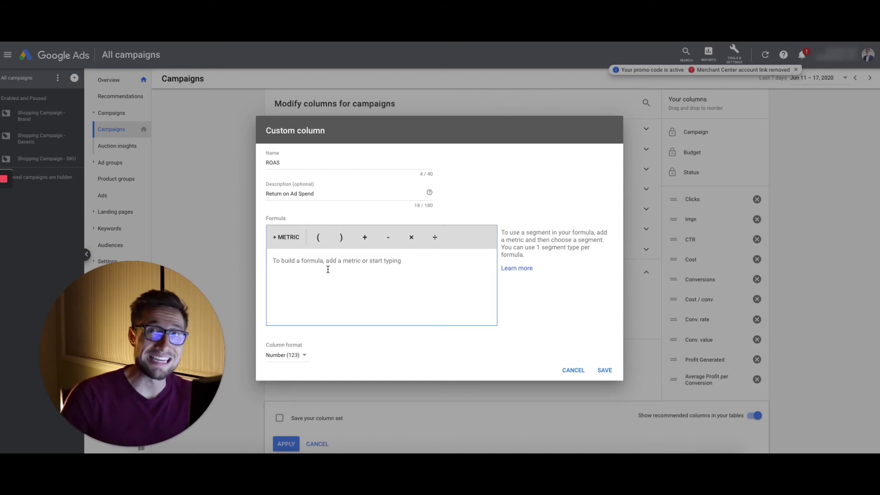
click(288, 237)
click(304, 289)
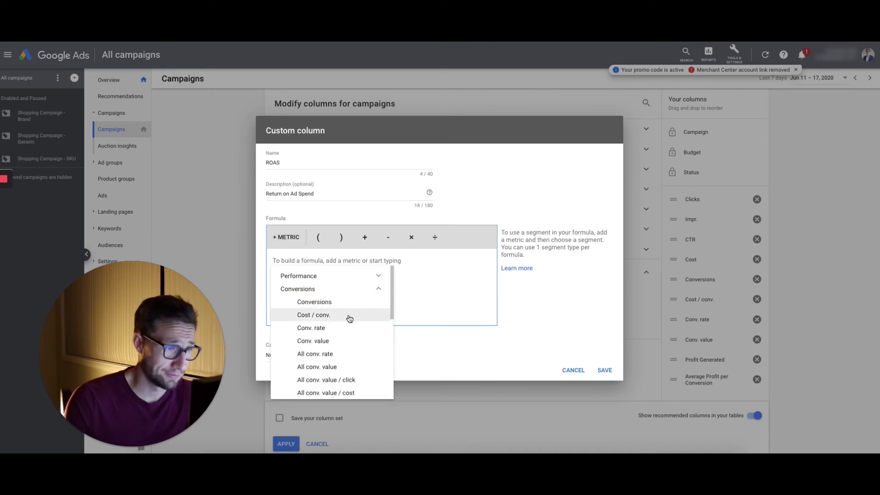
click(337, 341)
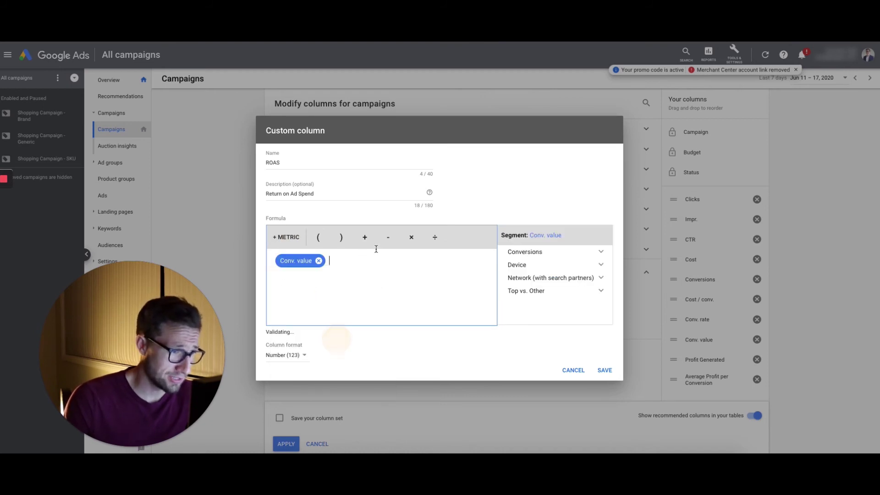
click(435, 237)
click(285, 237)
click(375, 276)
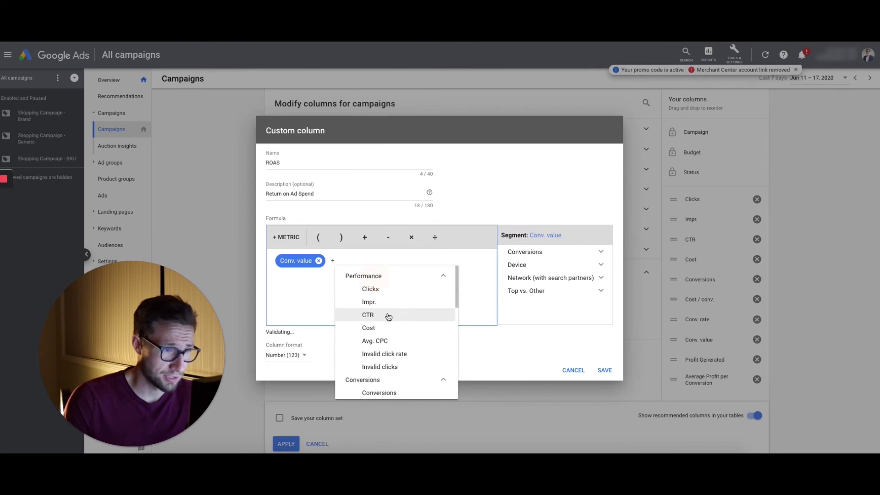
click(380, 327)
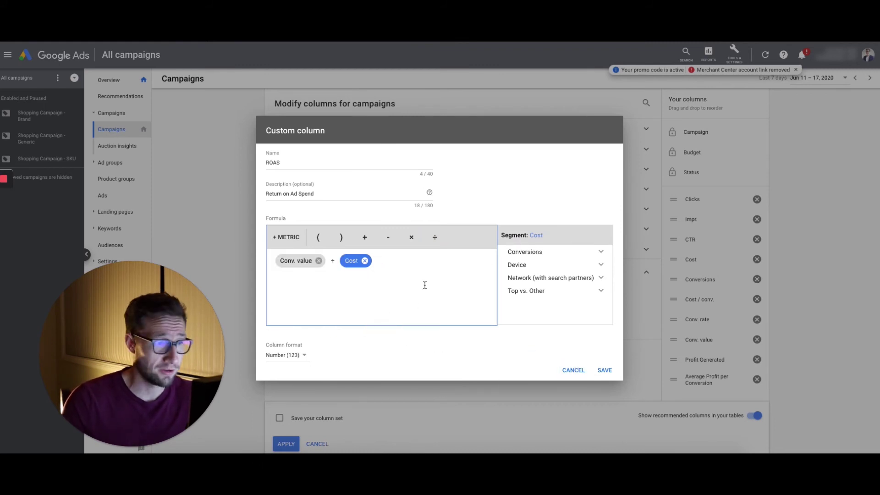
Step: Keep the column format as Number and save the ROAS custom column
click(286, 355)
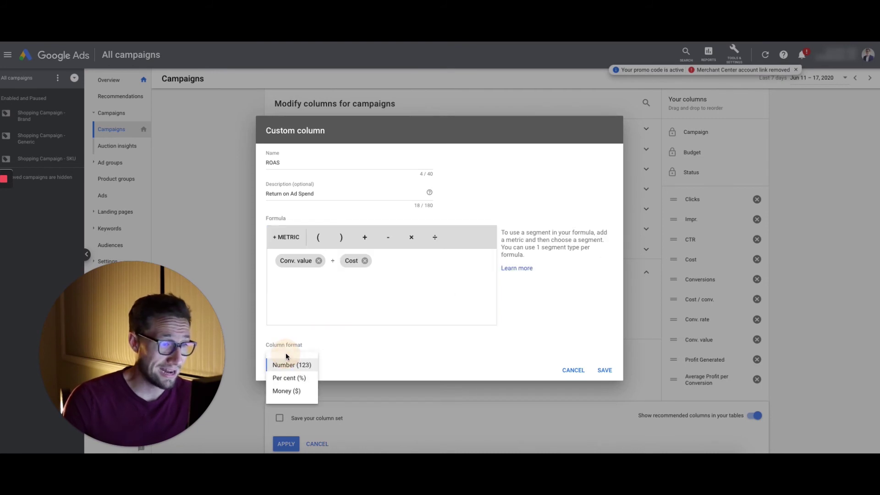
click(396, 356)
click(285, 360)
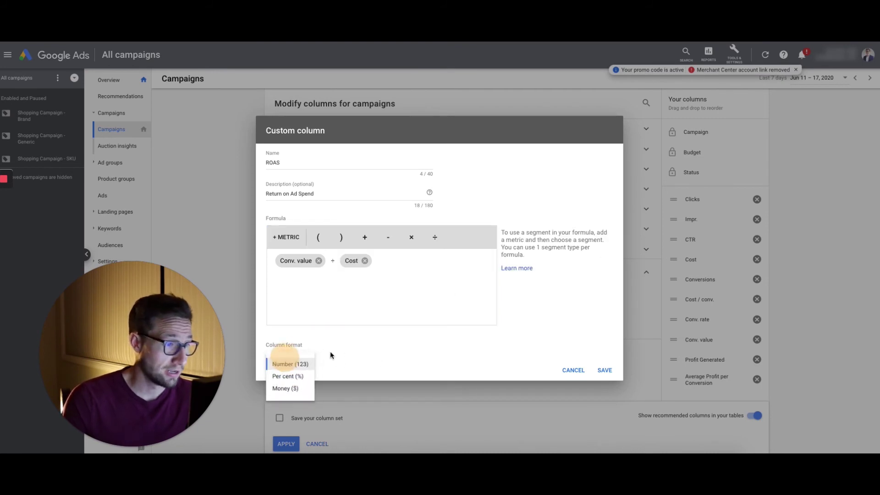
click(364, 357)
click(301, 356)
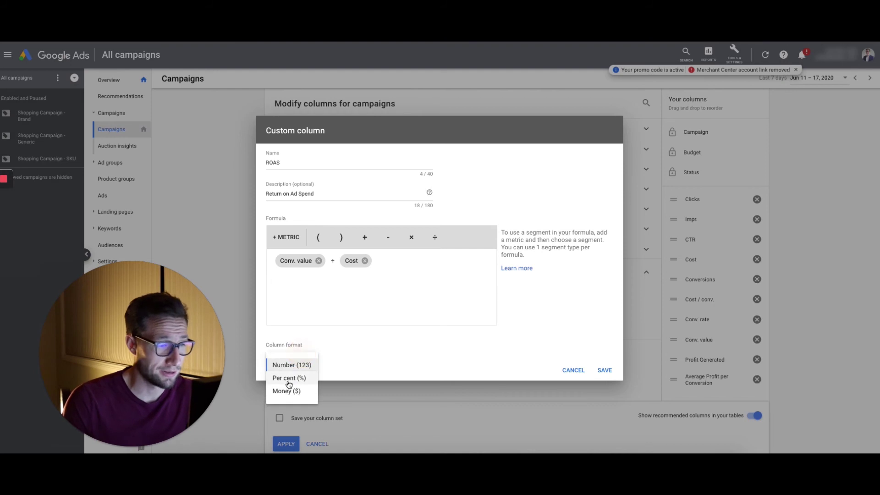
click(386, 349)
click(605, 370)
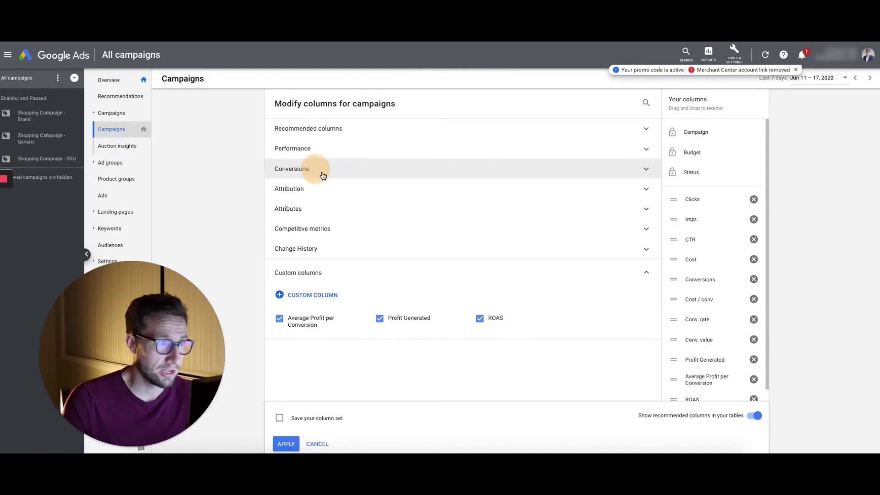
Step: Add Conv. value / cost from Conversions alongside the ticked ROAS column and apply
click(323, 176)
click(295, 212)
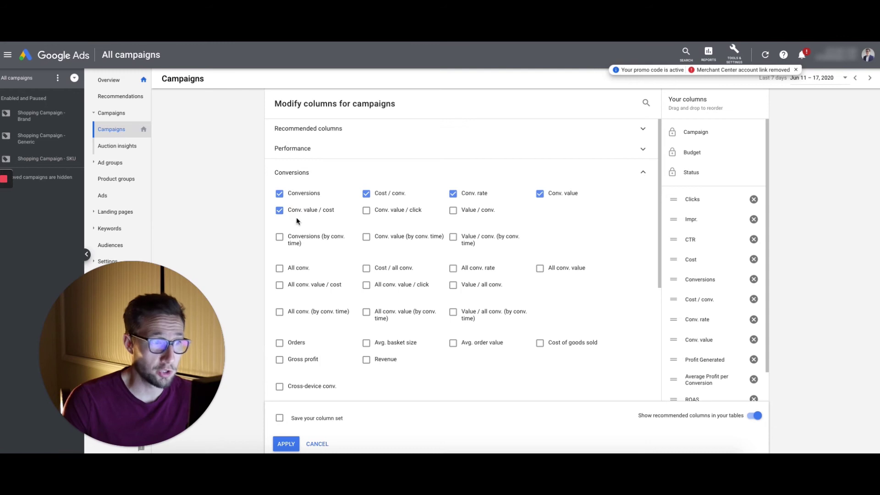
scroll(345, 365, down, 4)
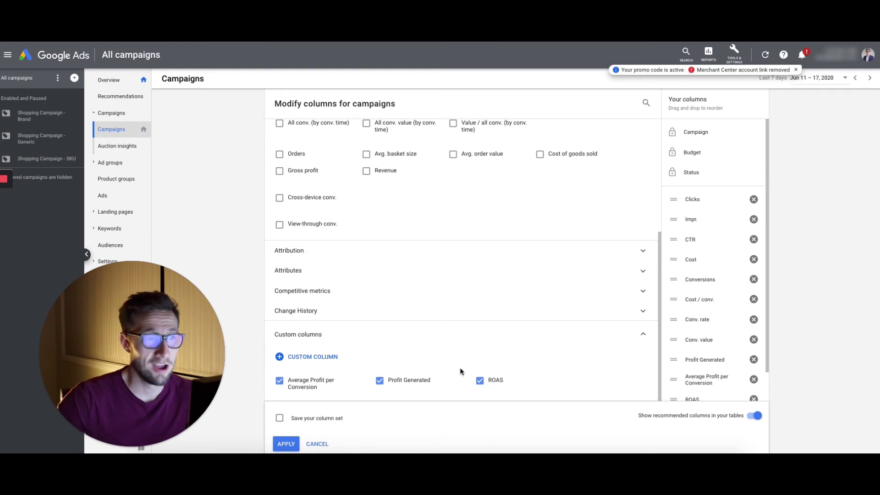
click(290, 447)
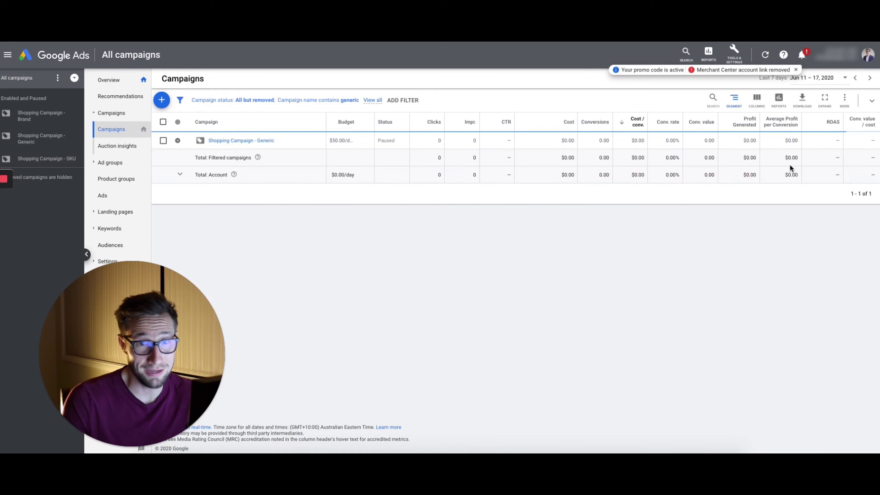
Step: Highlight the ROAS totals (9.60) and the Generic campaign's ROAS value in the table
drag(825, 195, 873, 140)
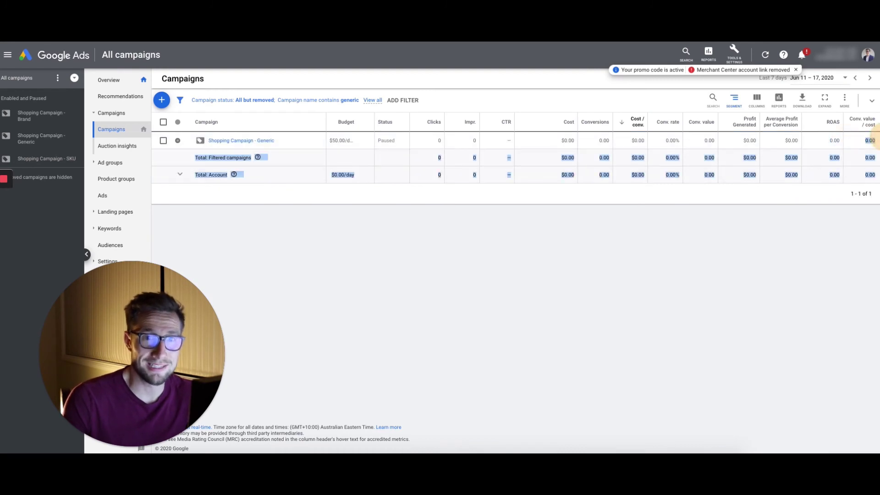
click(872, 140)
double_click(834, 140)
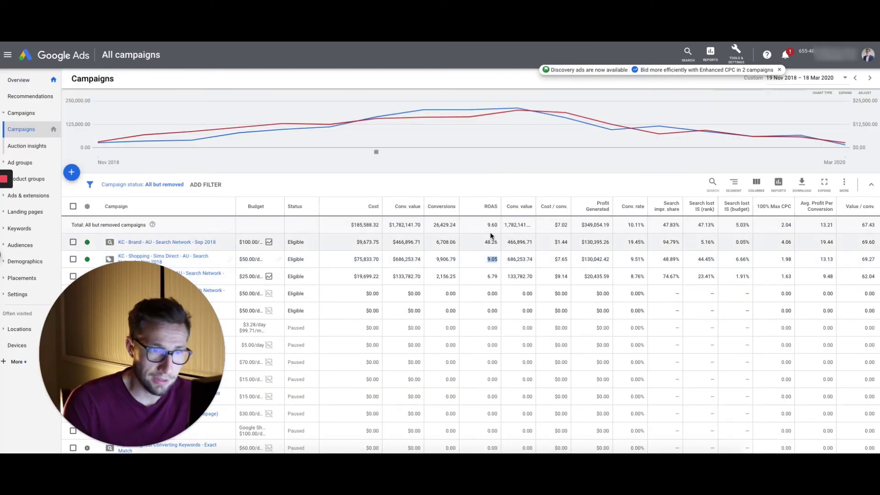
Step: Add the Conv. value / cost column from Conversions to the full campaigns table
click(752, 188)
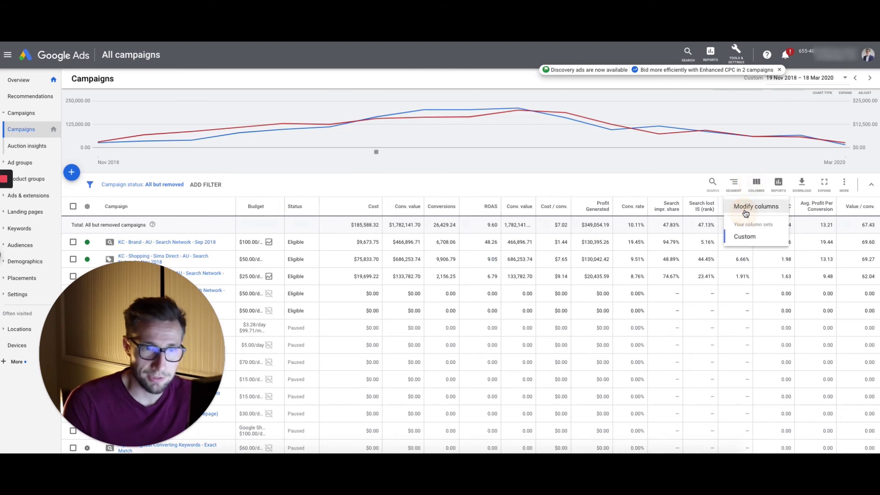
click(745, 202)
click(273, 189)
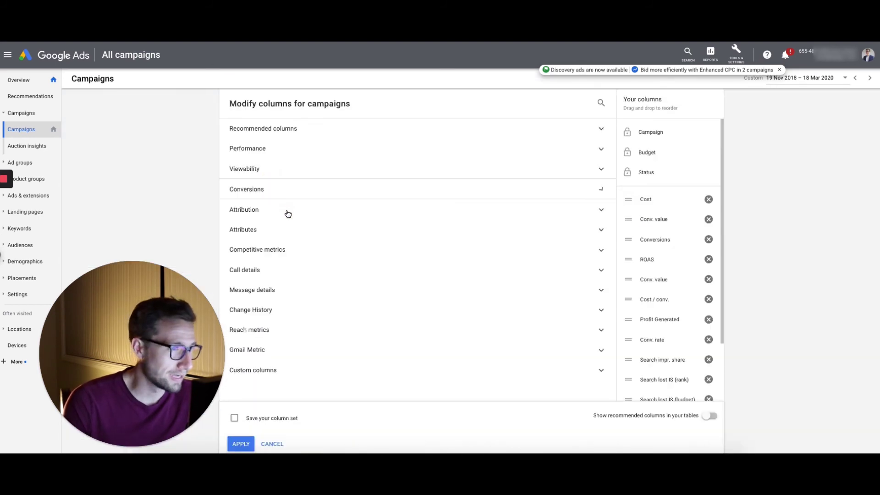
click(241, 444)
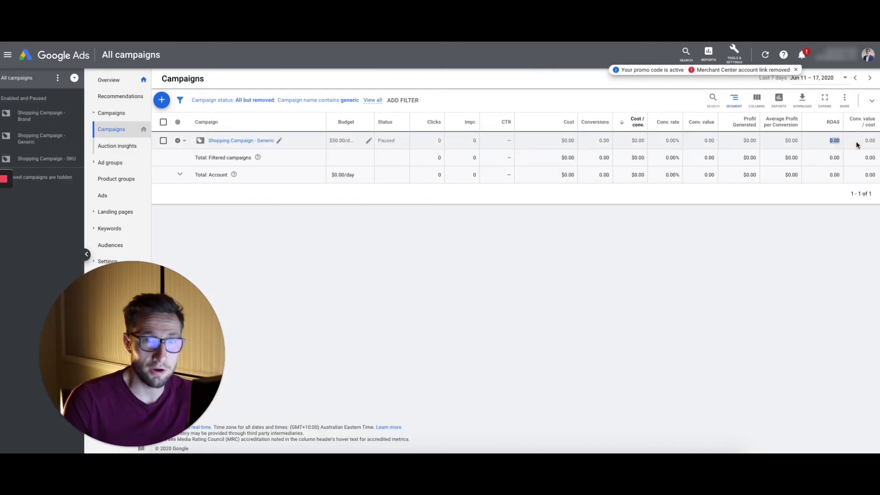
double_click(870, 141)
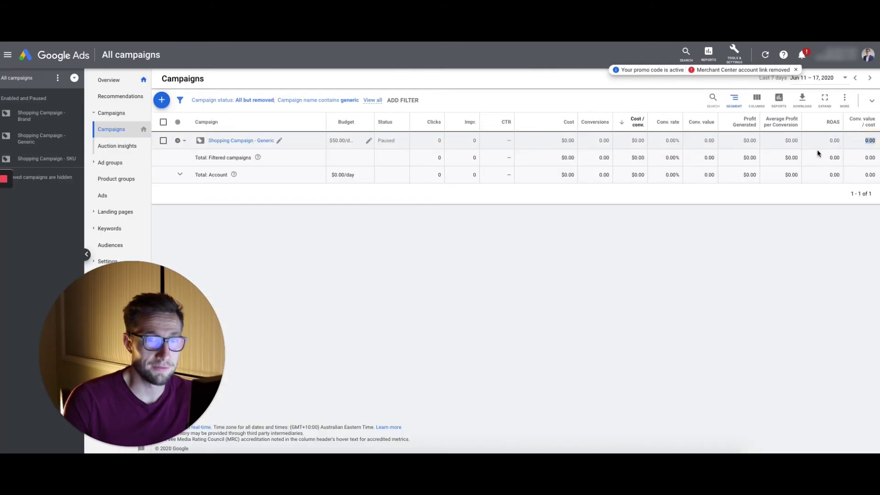
double_click(770, 143)
double_click(809, 145)
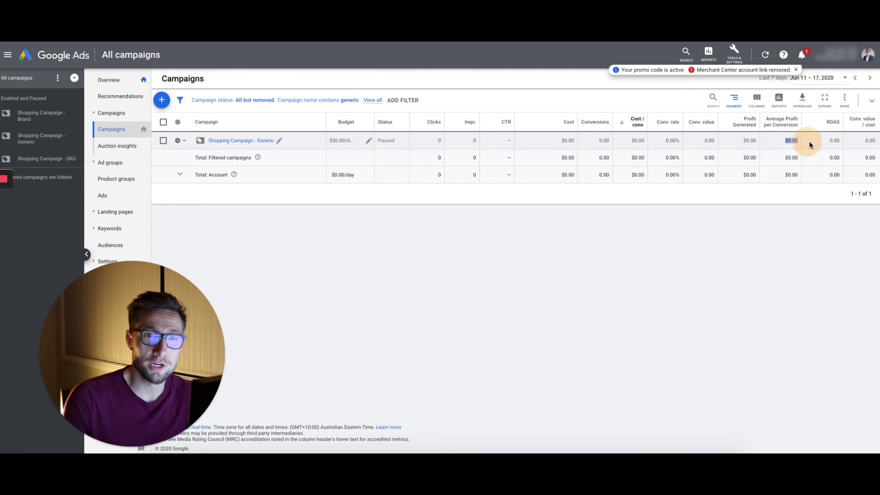
double_click(833, 141)
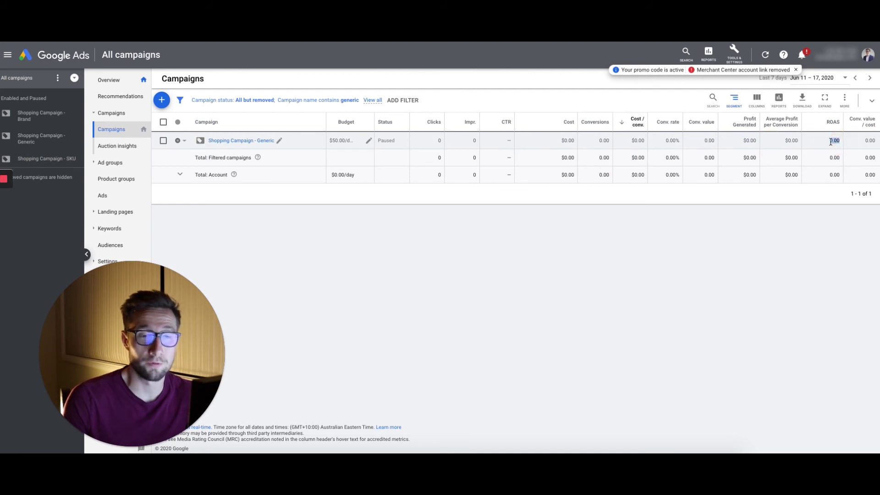